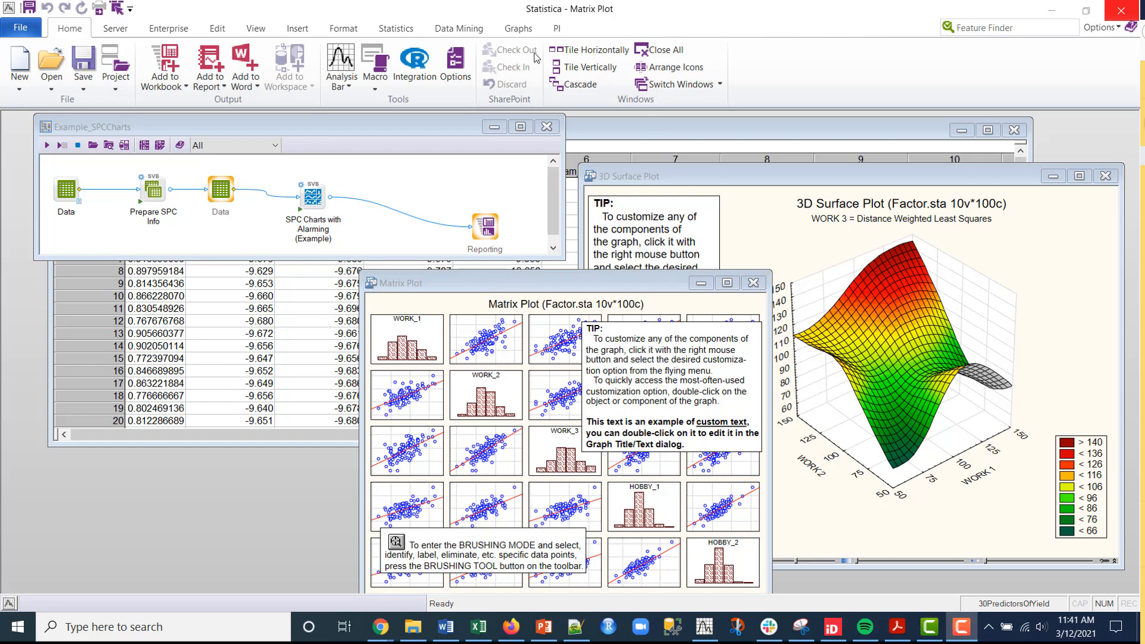
Close all open example windows, and move and enlarge the DataHealthCheckNode workspace window
click(665, 50)
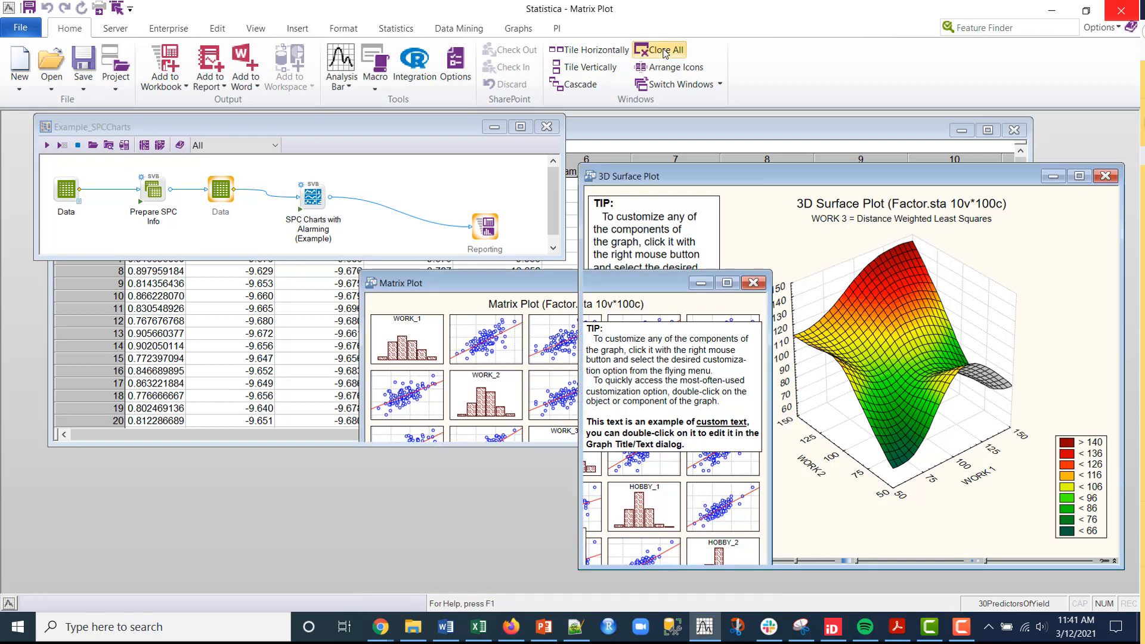
click(1014, 130)
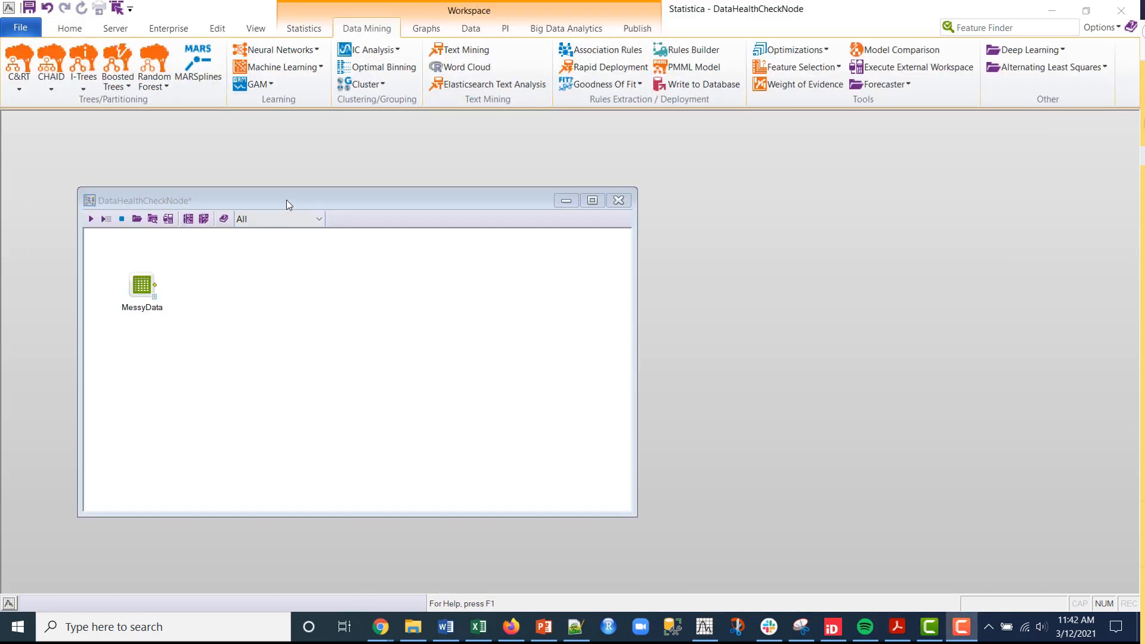
drag(286, 201, 252, 135)
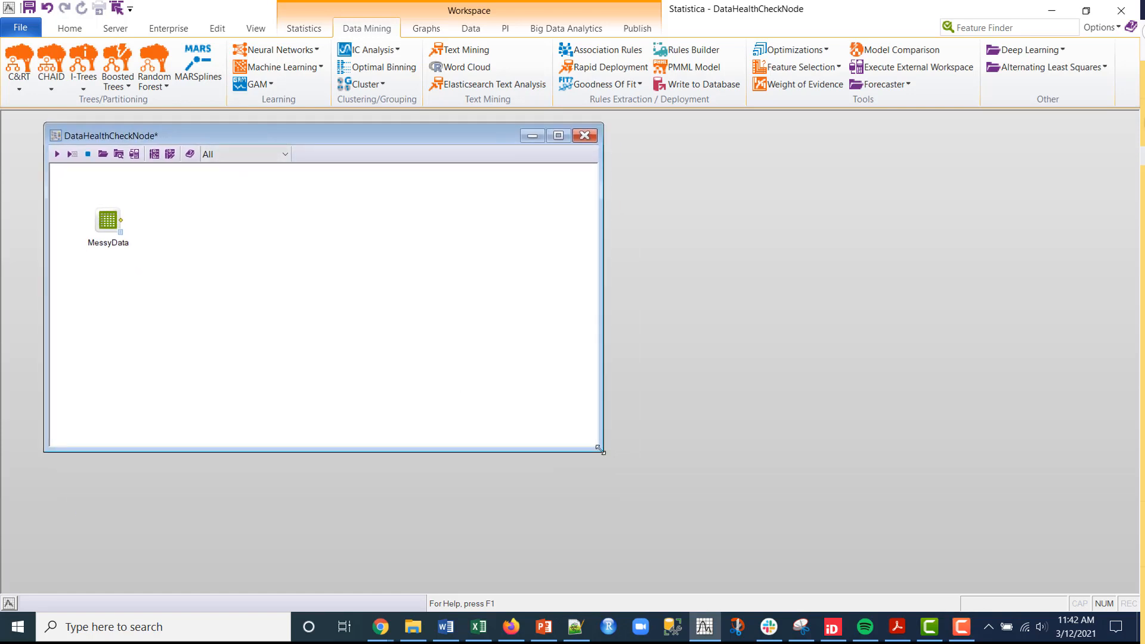
drag(600, 450, 977, 562)
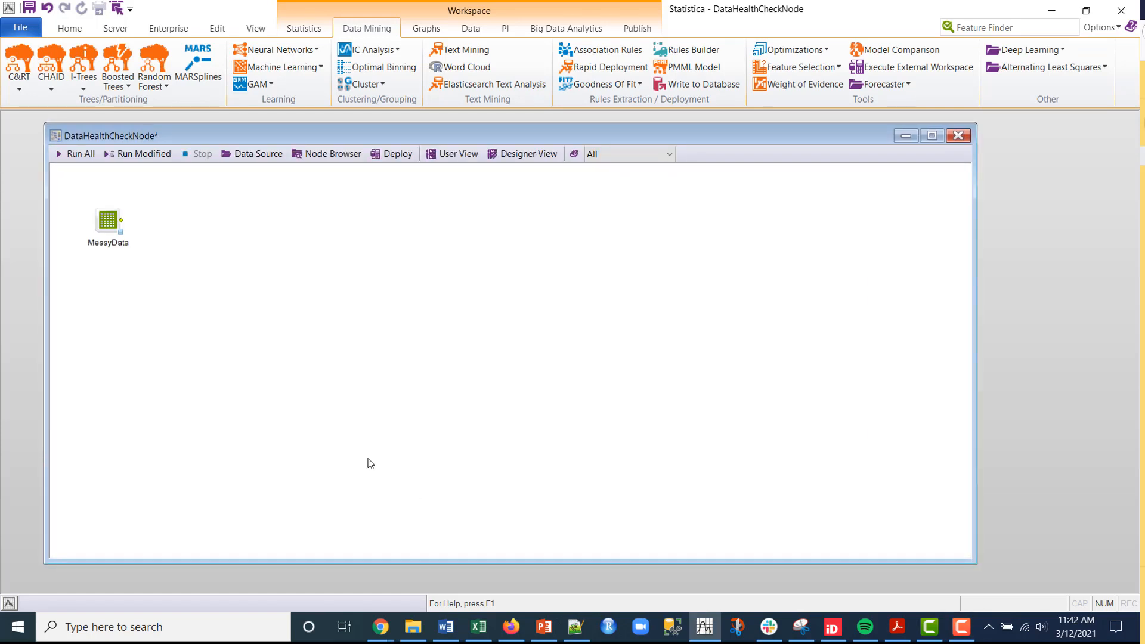
Open the MessyData spreadsheet from the workspace, and reposition and enlarge its window to show more rows and columns
double_click(121, 235)
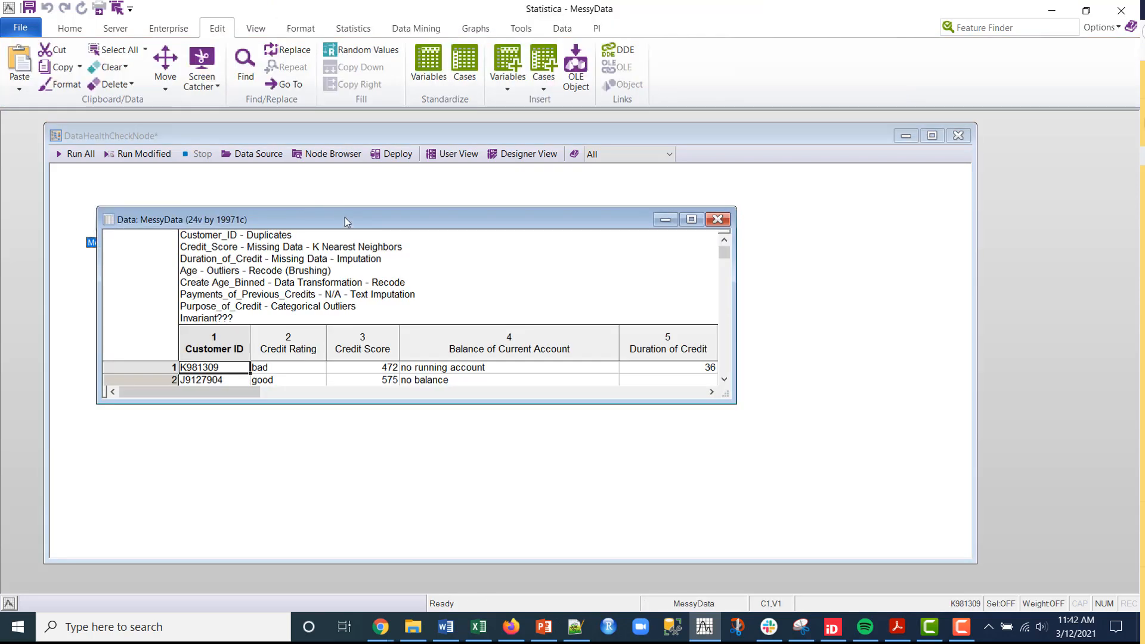
drag(347, 221, 406, 208)
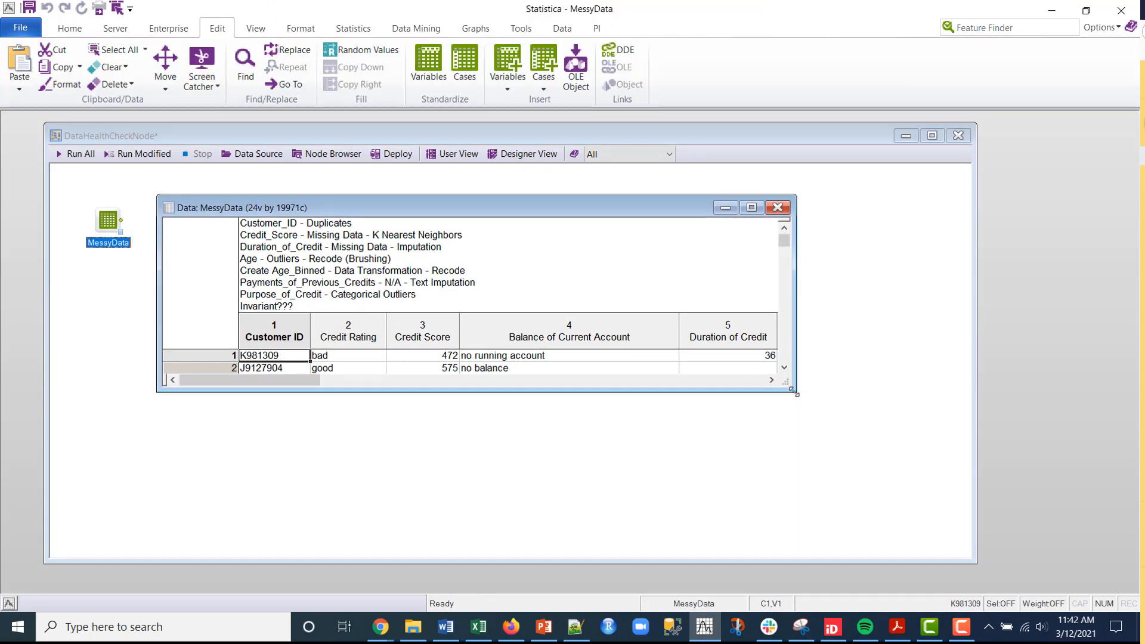
drag(797, 392, 905, 510)
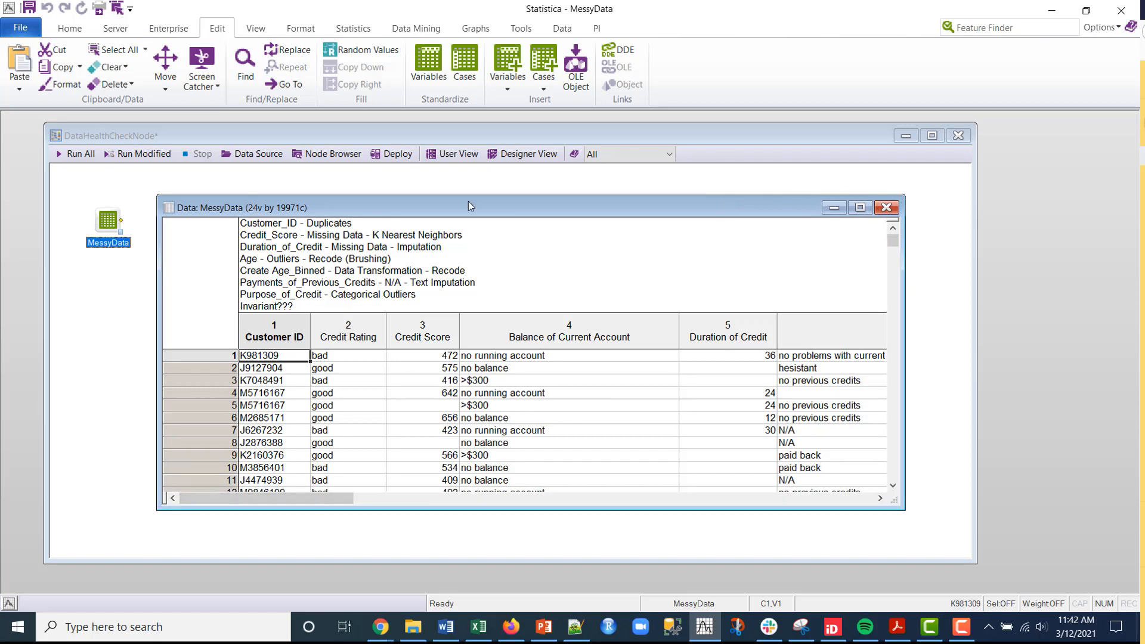
drag(534, 202, 536, 187)
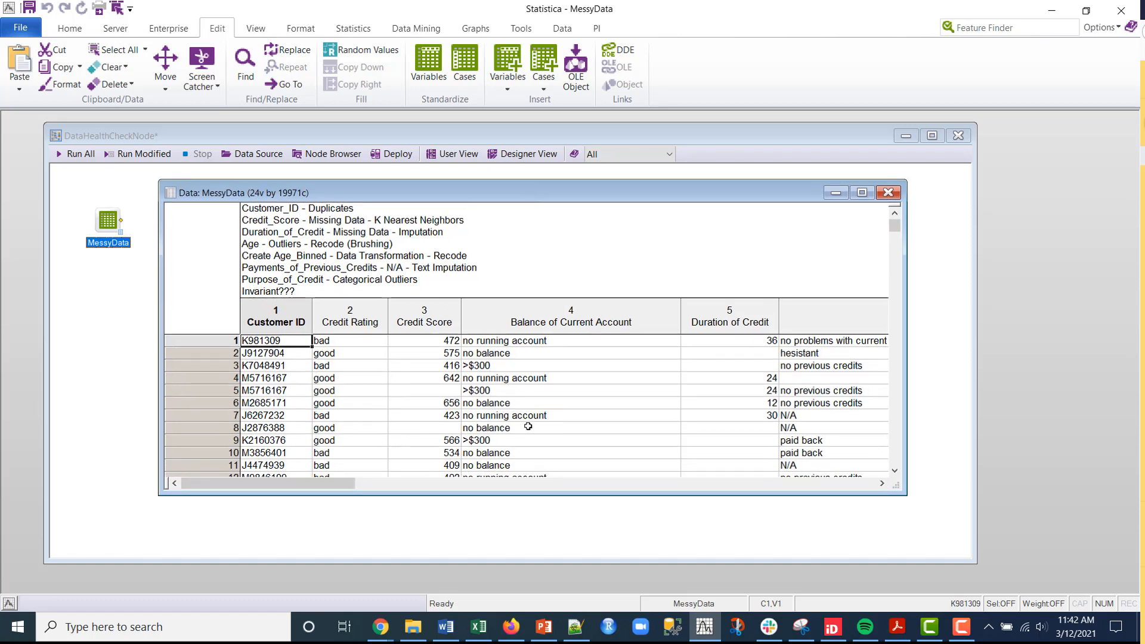
drag(904, 495, 1095, 560)
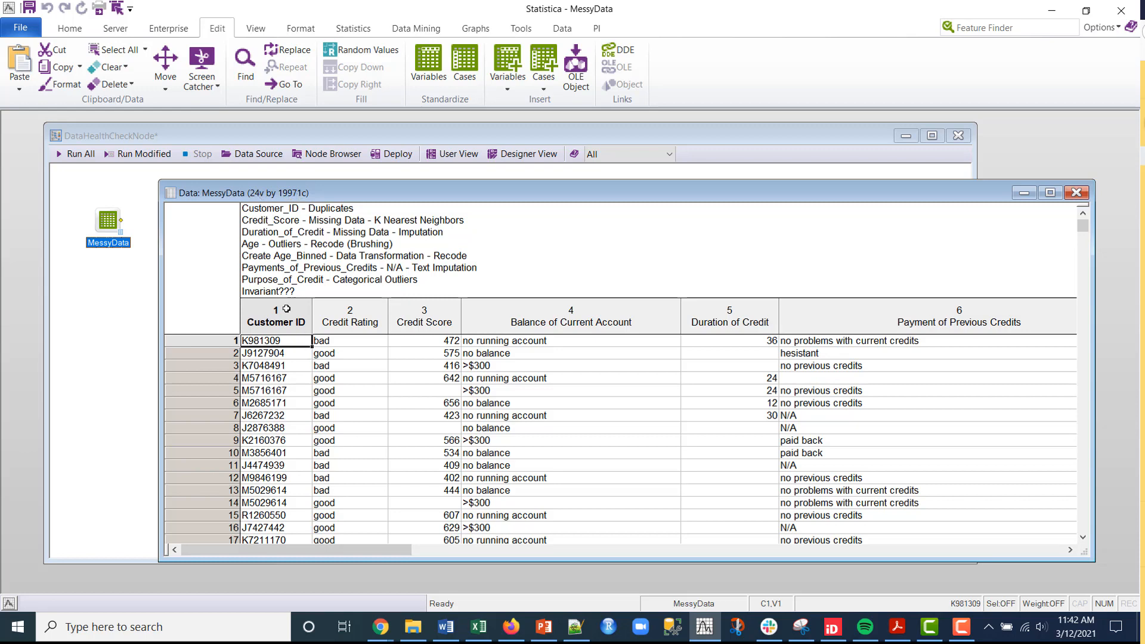
Examine the MessyData rows for duplicate customer IDs and missing entries in the Credit Score and Duration of Credit columns
drag(333, 547, 242, 607)
scroll(547, 405, down, 2)
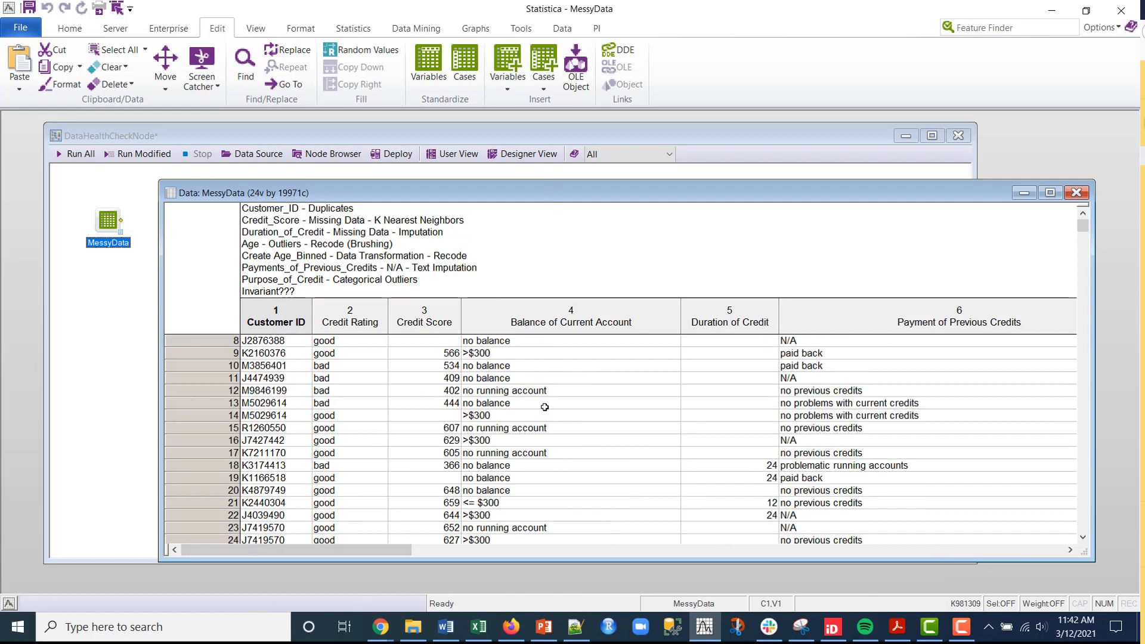
click(411, 418)
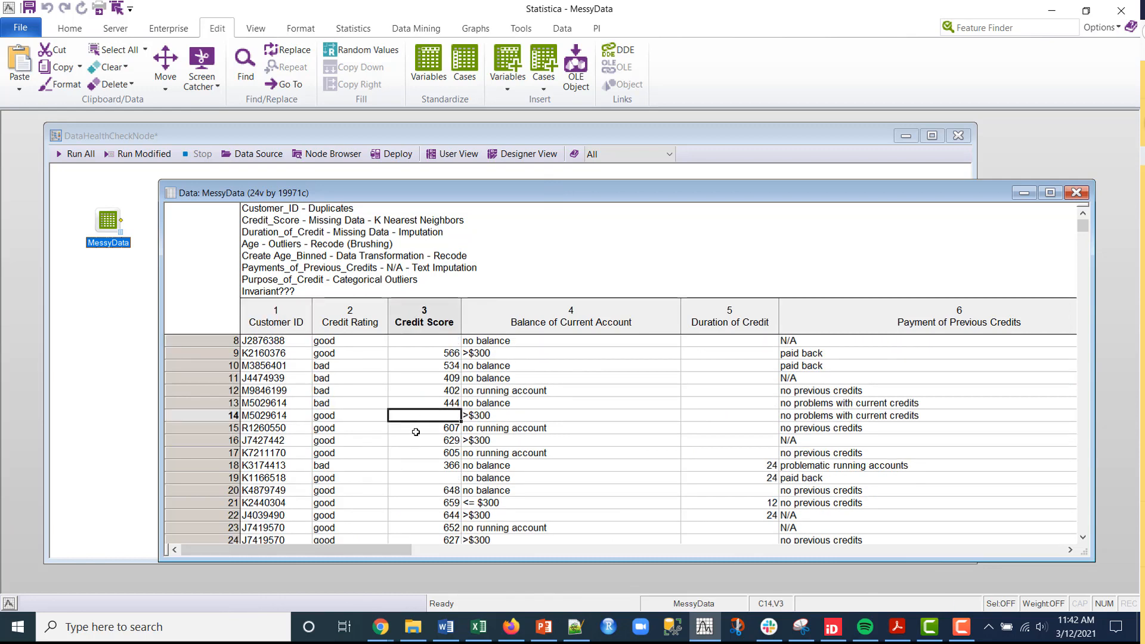
key(Right)
key(Right)
key(Up)
key(Up)
key(Up)
key(Up)
key(Up)
key(Up)
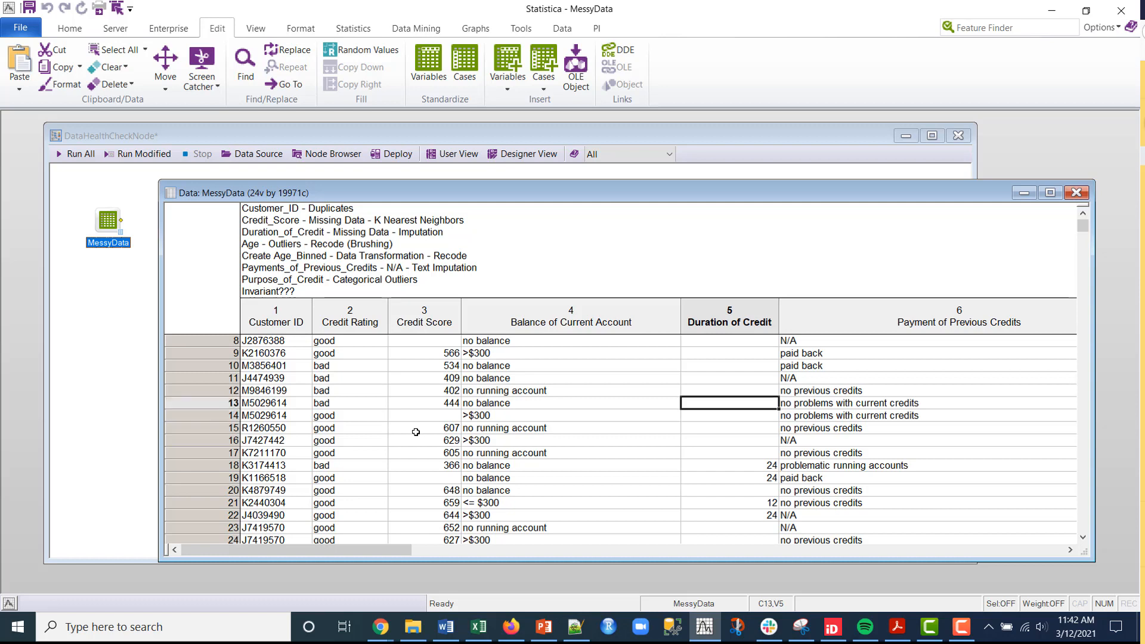
key(Down)
key(Down)
key(Down)
key(Down)
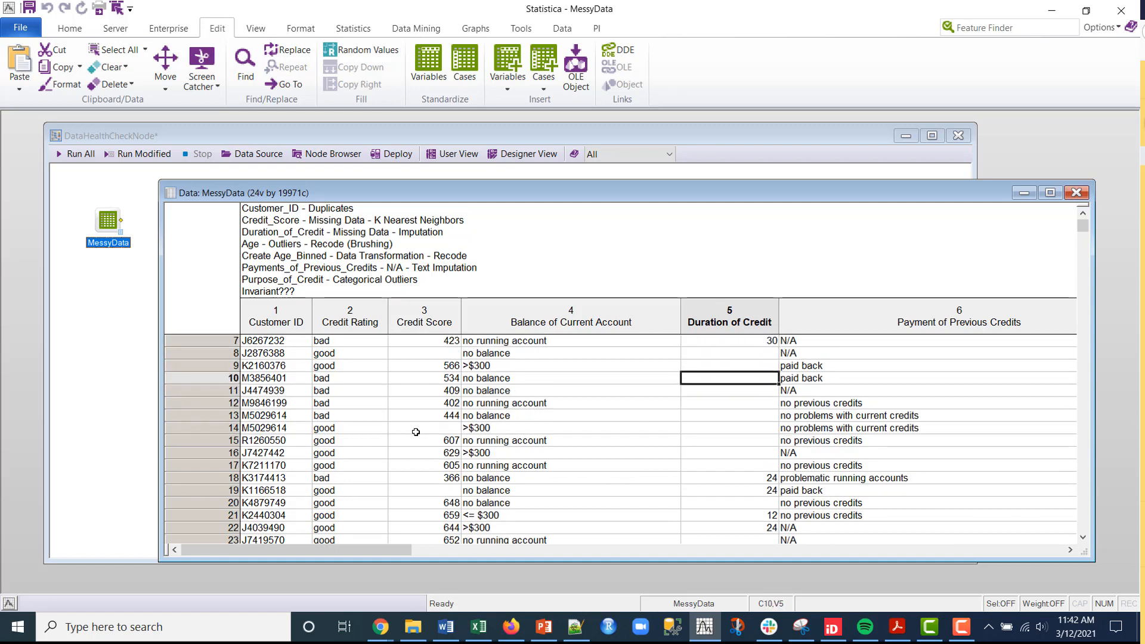
key(Down)
key(Up)
key(Up)
key(Up)
key(Up)
key(Down)
key(Down)
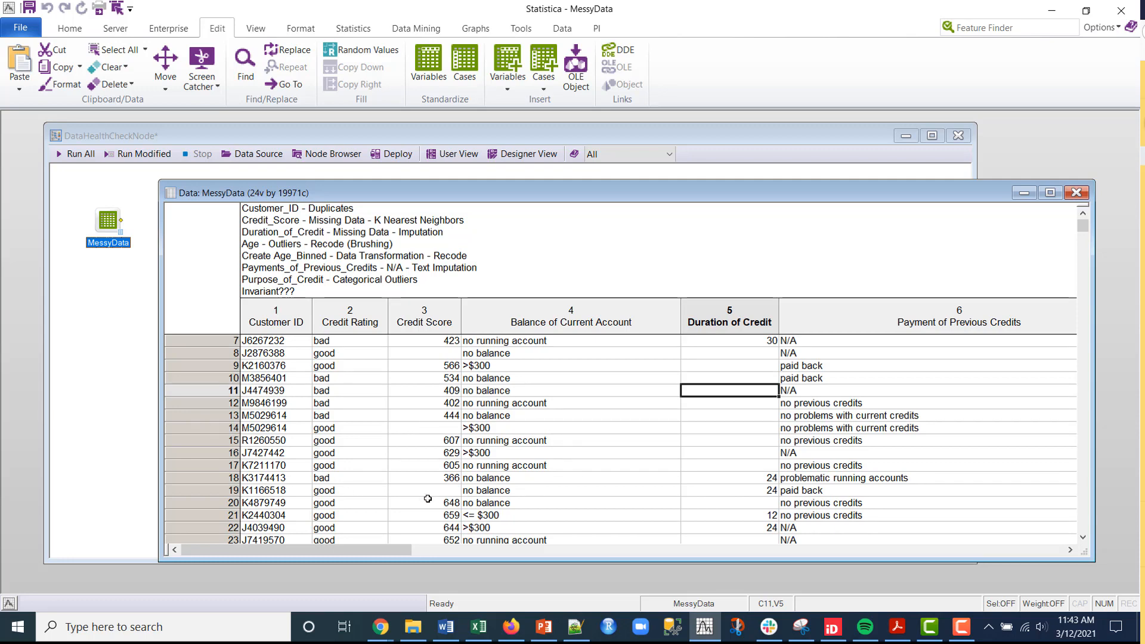
Look through the Payment of Previous Credits column for N/A entries, and minimize the MessyData spreadsheet
click(843, 441)
scroll(842, 440, down, 2)
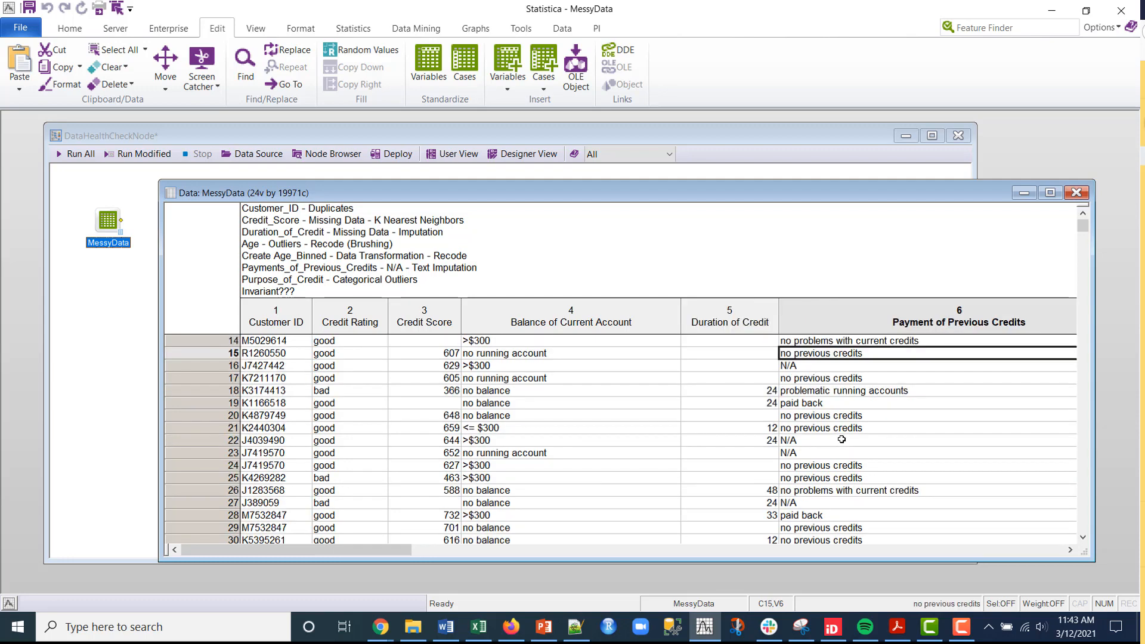
scroll(841, 440, down, 5)
scroll(737, 442, up, 9)
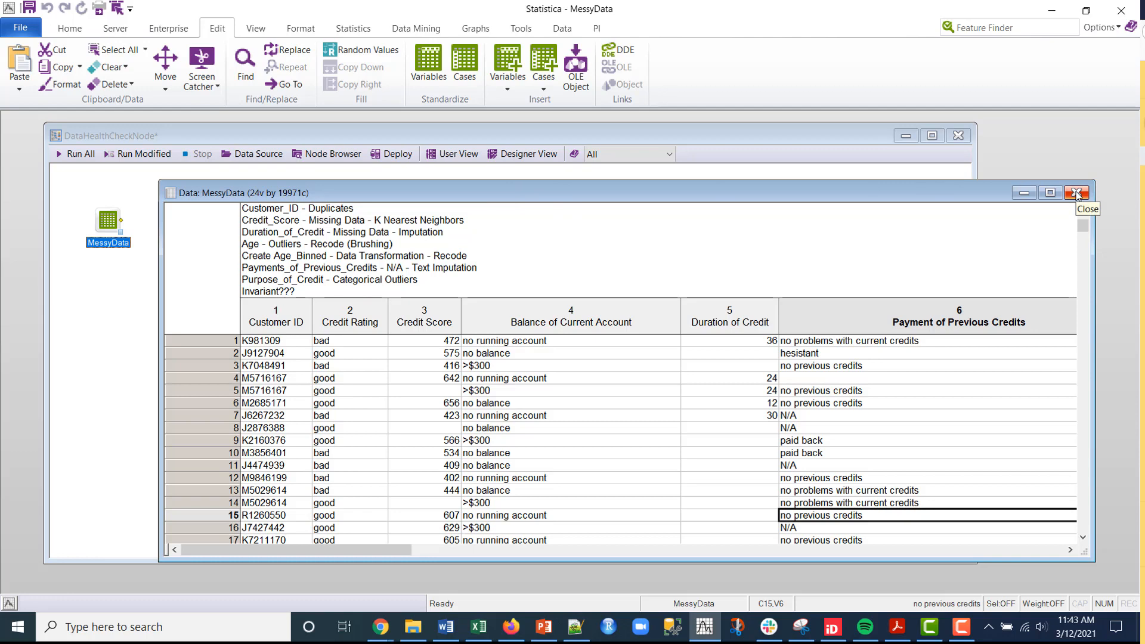
click(1024, 192)
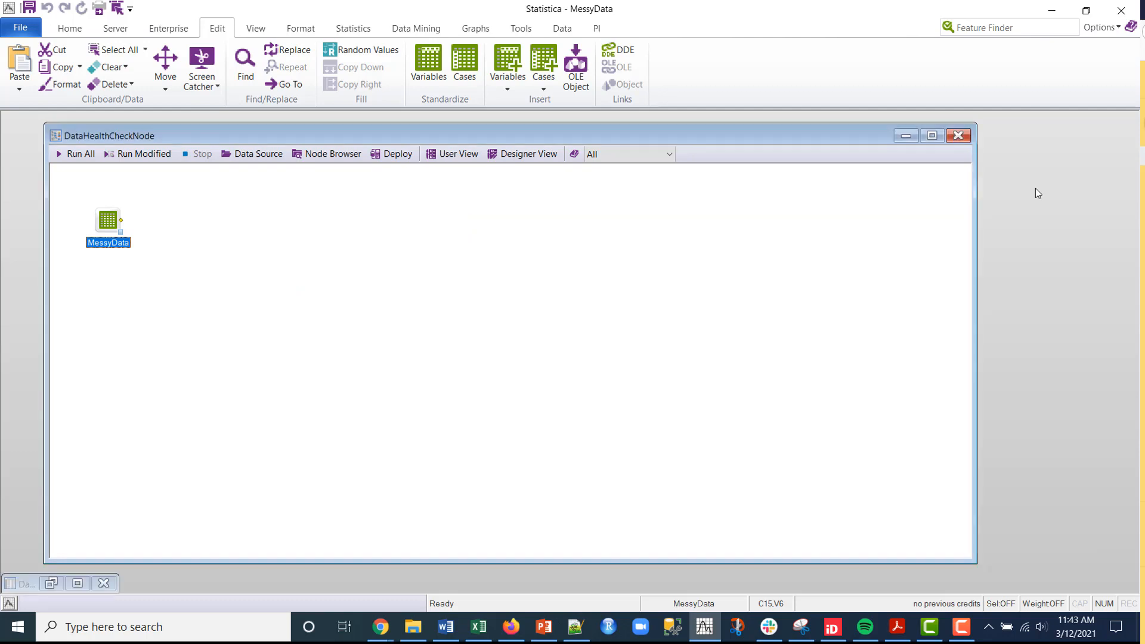
Add a Data Health Check node to the workspace and connect the MessyData source to it
click(300, 297)
click(480, 29)
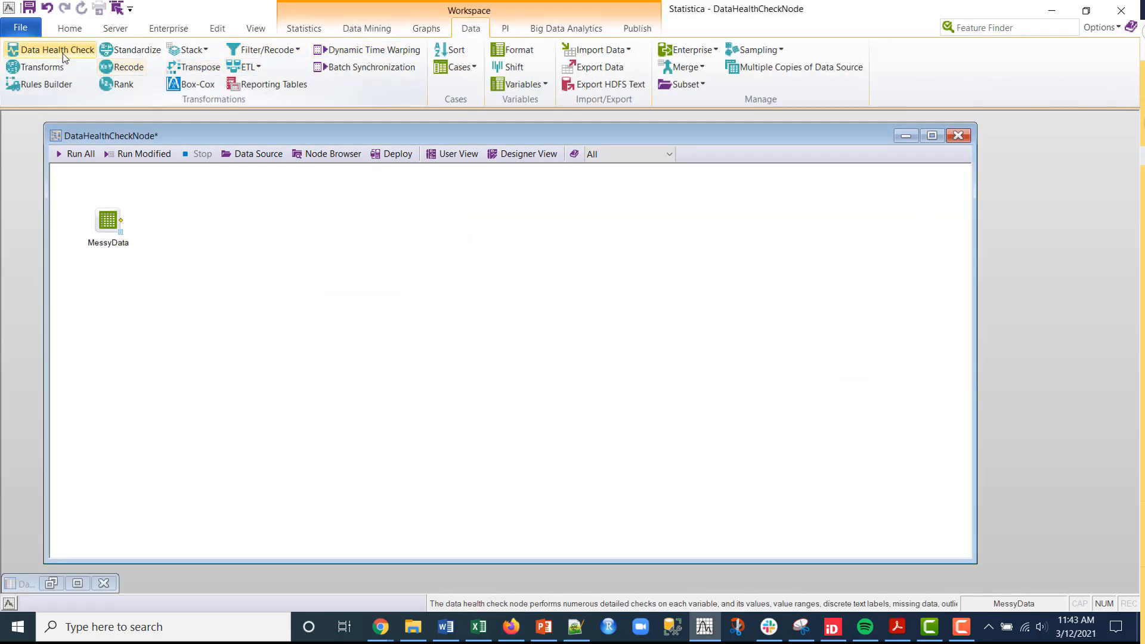
mouse_move(51, 49)
mouse_down()
mouse_move(88, 192)
mouse_move(288, 248)
mouse_up()
drag(121, 221, 290, 250)
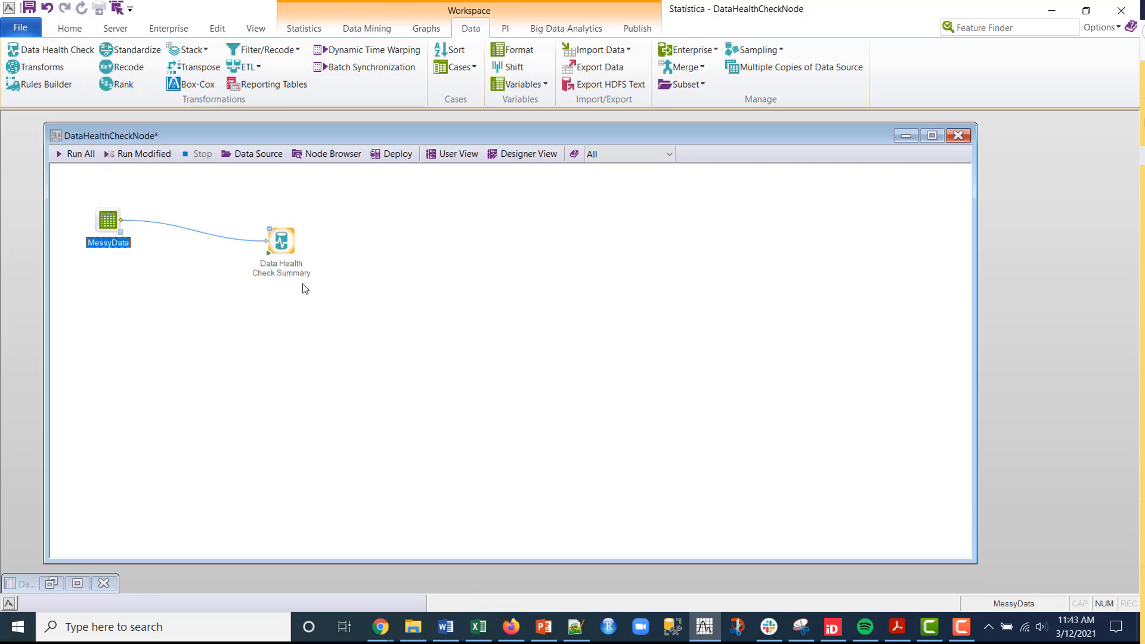
Select variables 2-10, Credit Rating through Employed by Current Employer for, as the single list for the Data Health Check Summary node
double_click(282, 245)
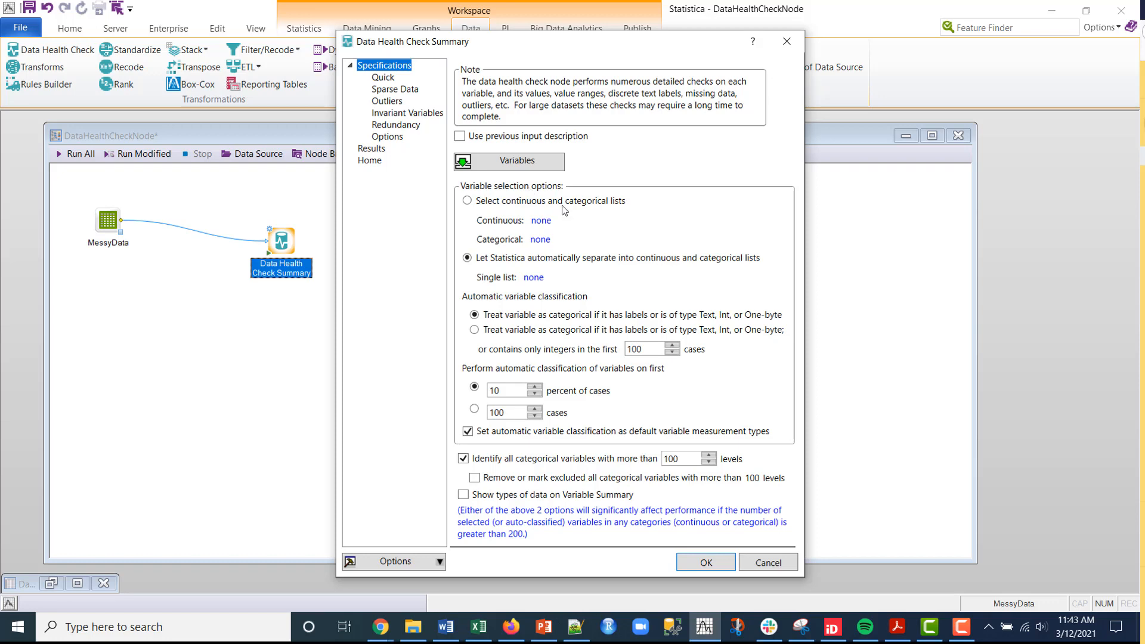
click(524, 162)
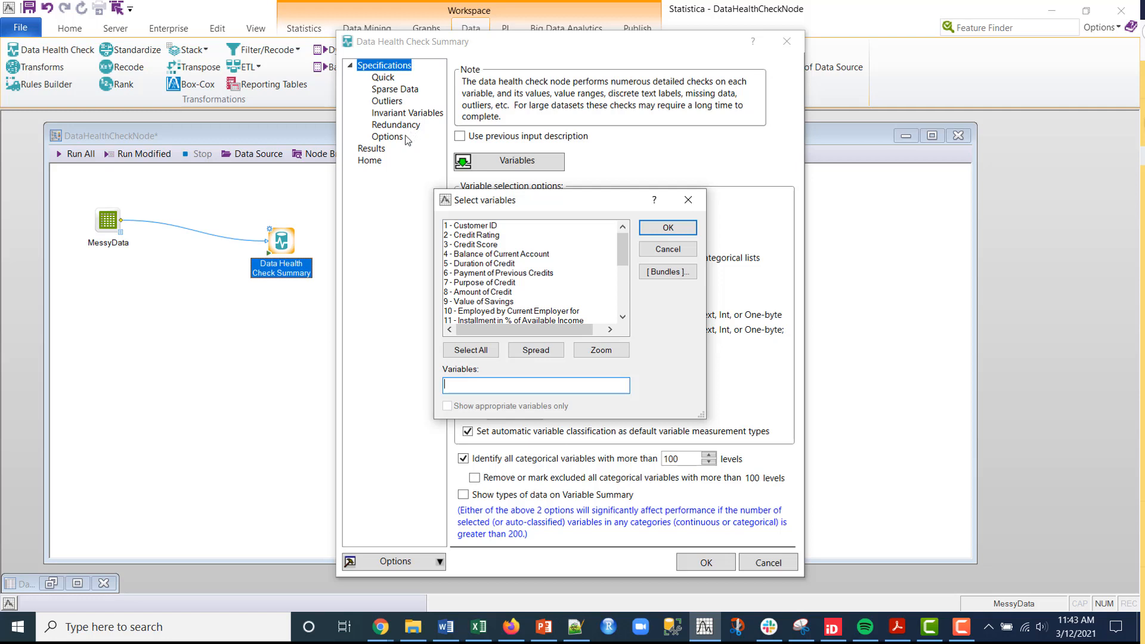
click(488, 236)
shift+click(503, 314)
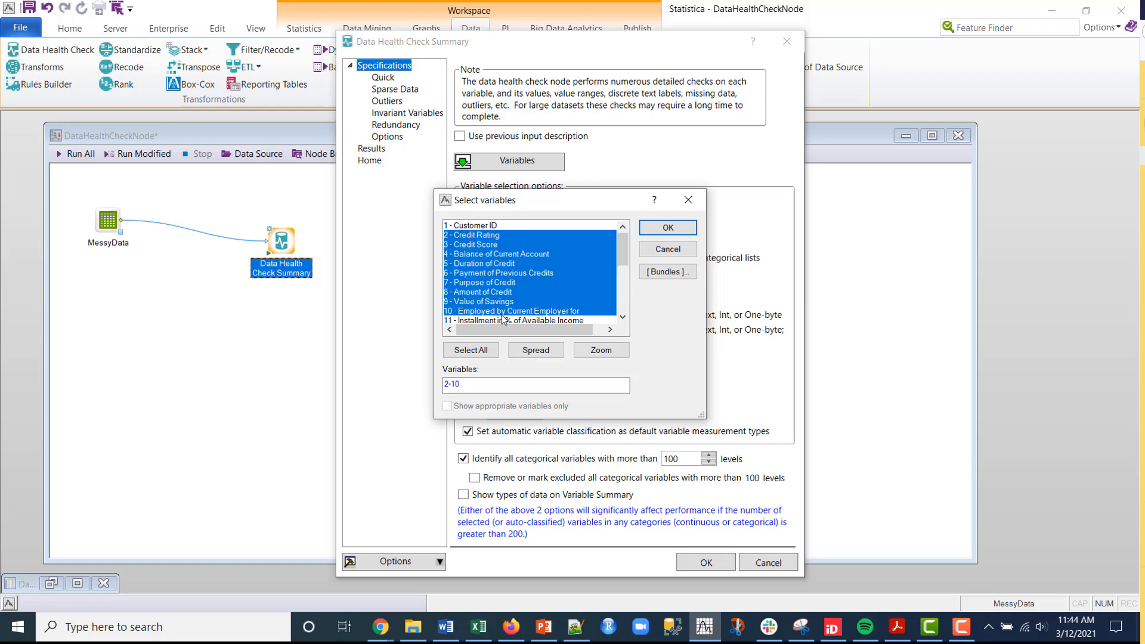
click(668, 228)
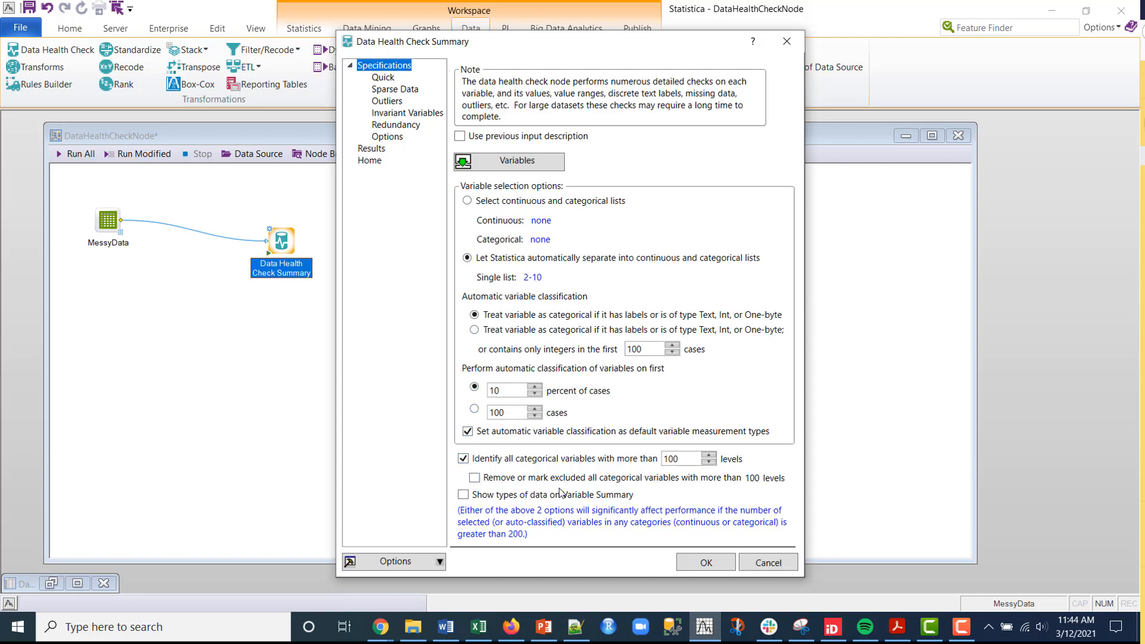
Review the sparse data and outlier detection settings of the Data Health Check Summary node
click(393, 90)
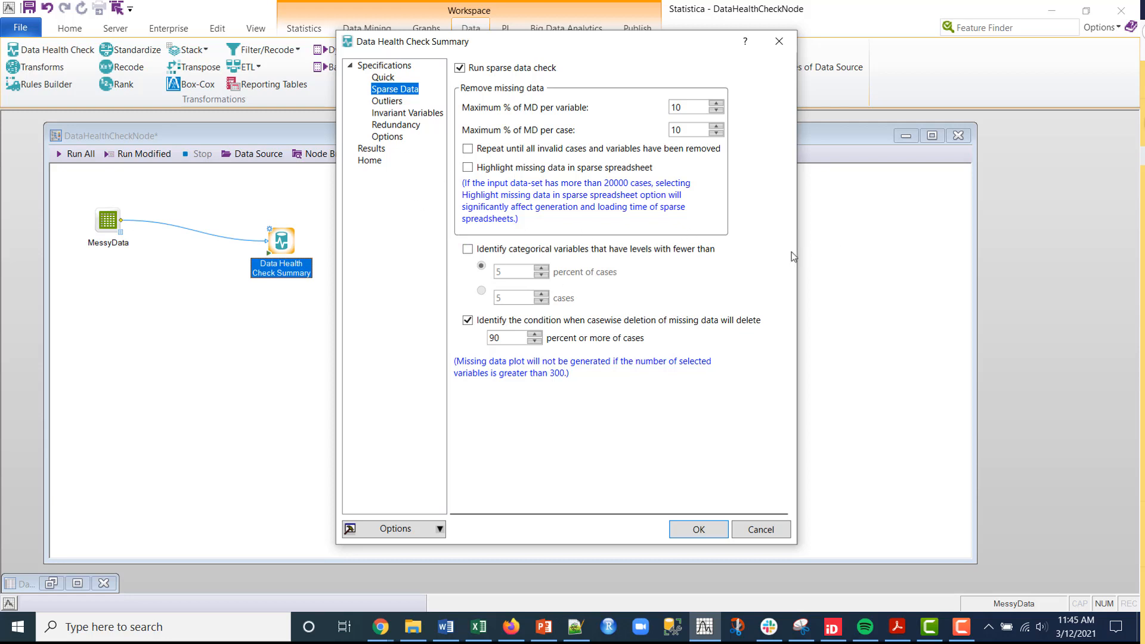
click(384, 103)
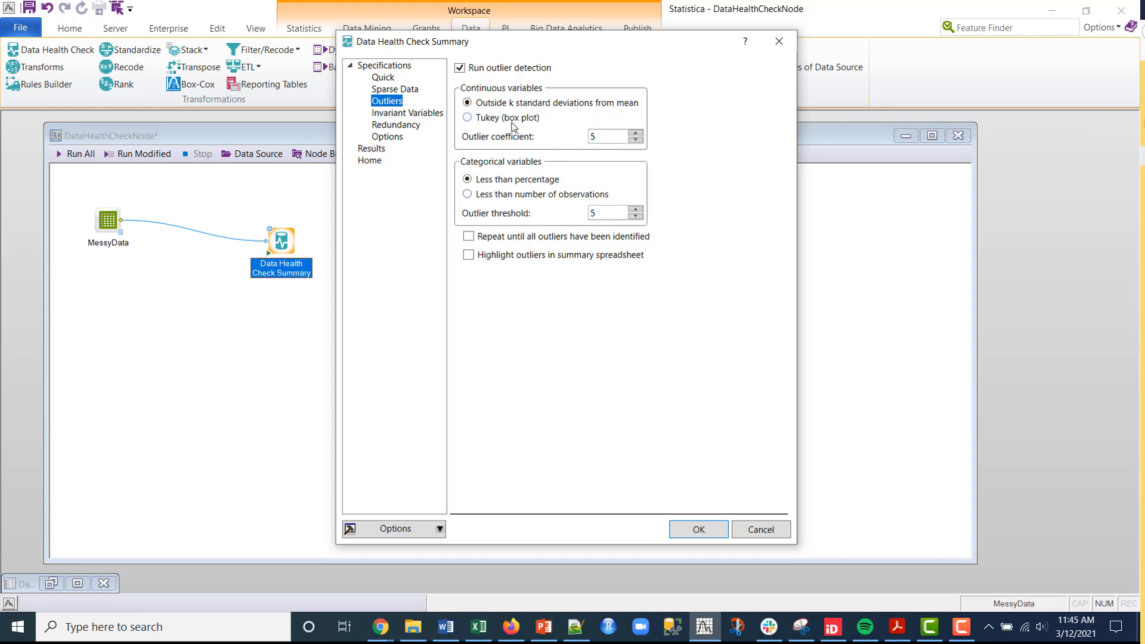
mouse_move(510, 120)
mouse_move(517, 187)
mouse_move(602, 213)
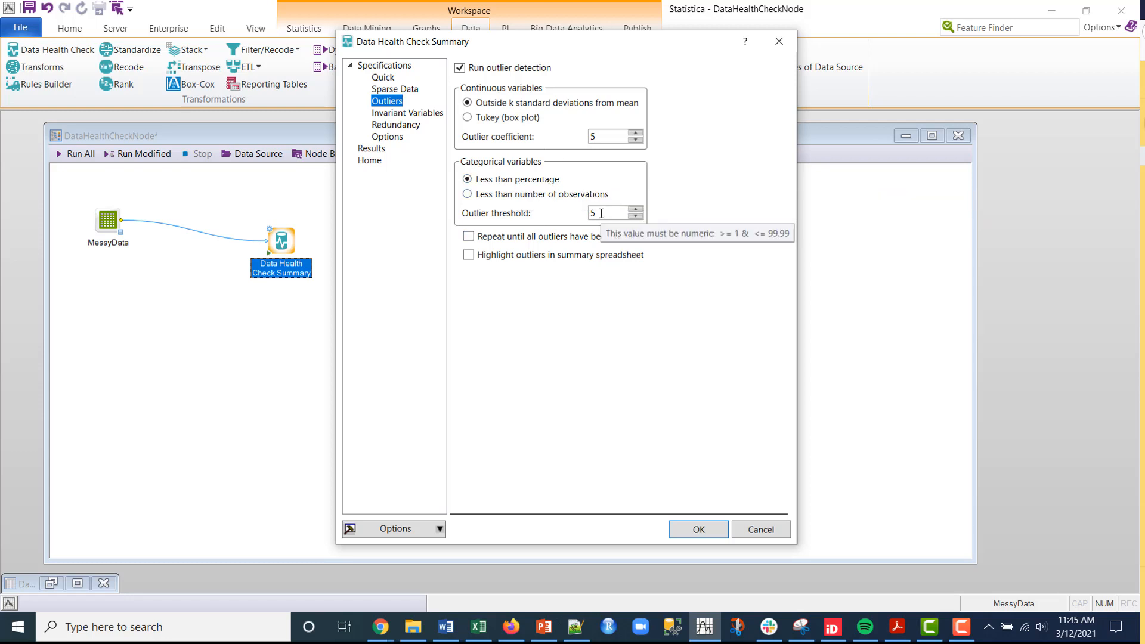
click(601, 213)
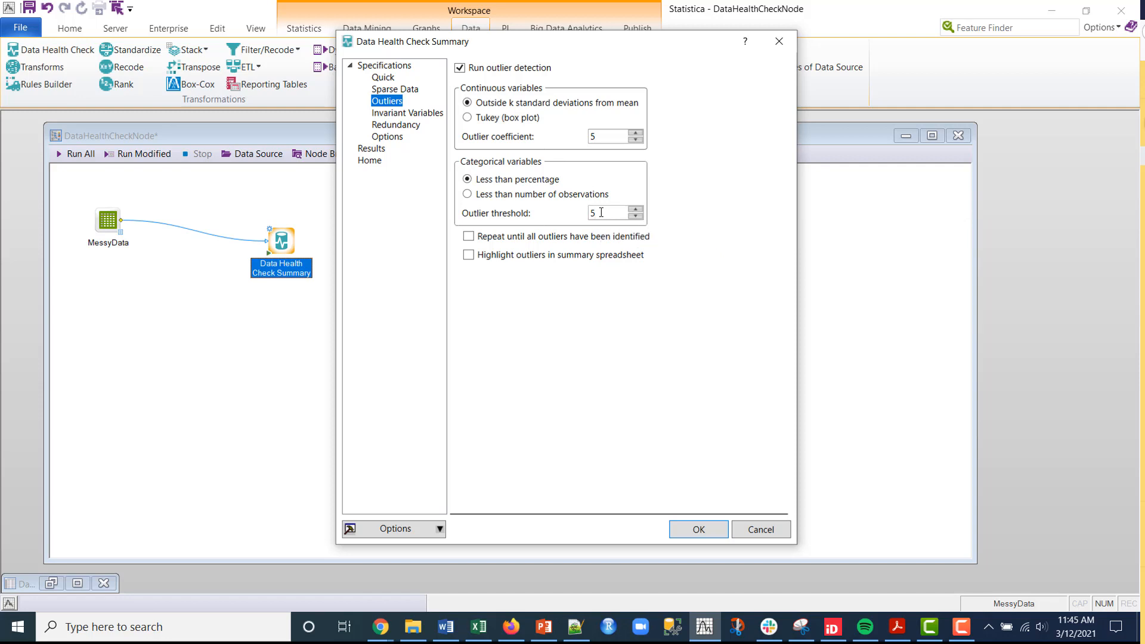
drag(601, 212, 591, 213)
Review the invariant variable, redundancy and general check options of the health check, and accept the node's settings
click(406, 113)
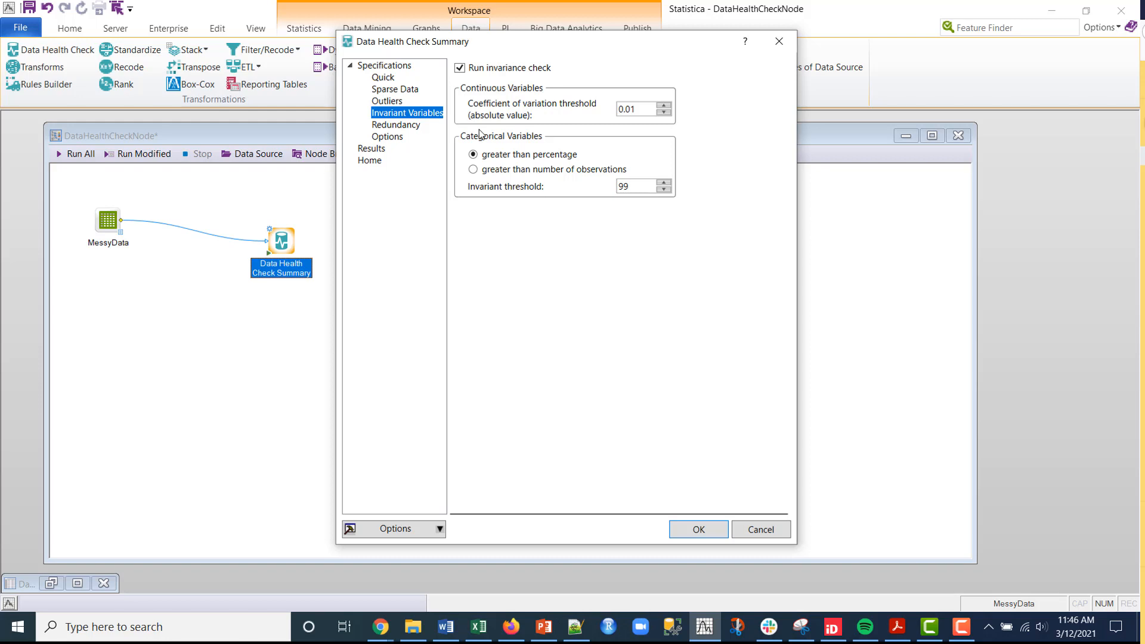
mouse_move(609, 124)
mouse_move(636, 192)
click(395, 126)
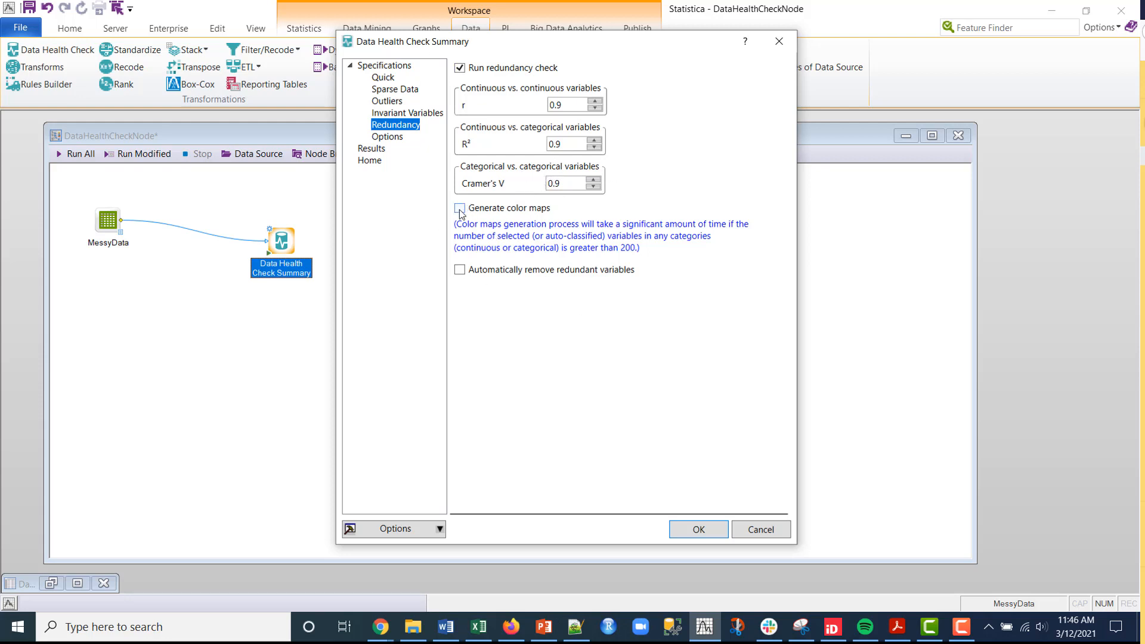
click(394, 138)
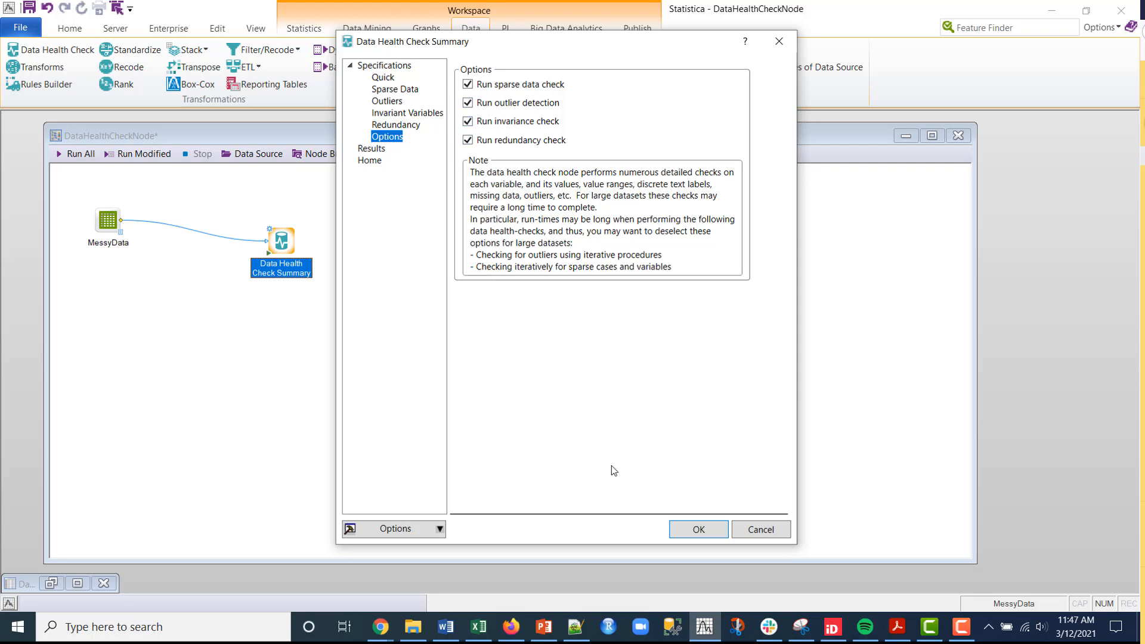
click(699, 531)
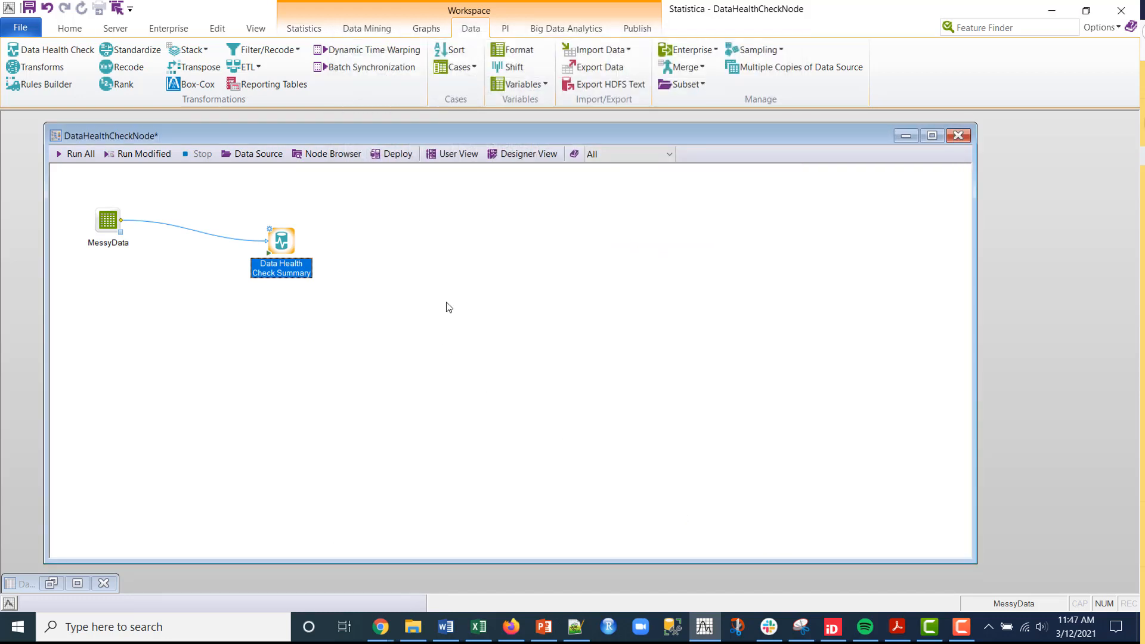
Set the Data Health Check Summary node's data cleaning and report option to Apply Data Cleaning Only
double_click(277, 233)
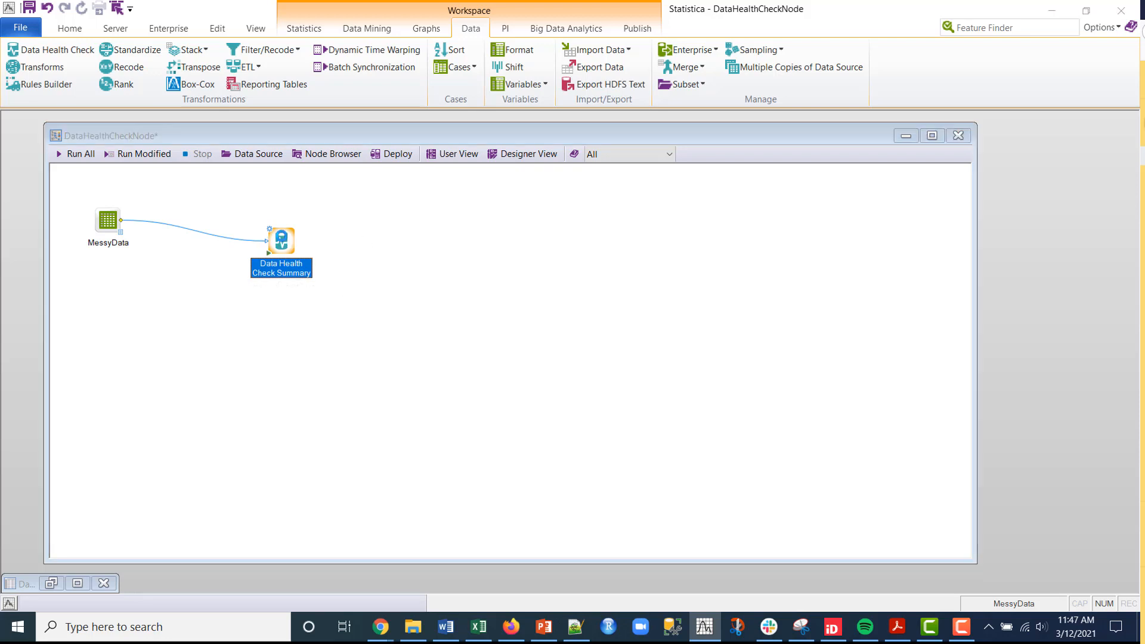
click(375, 166)
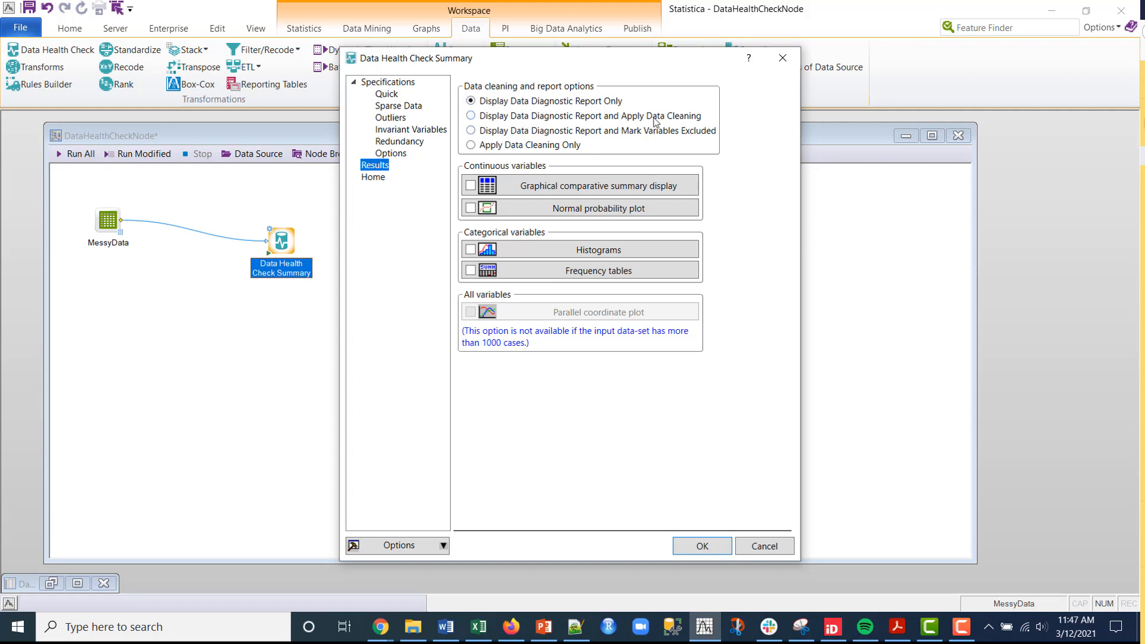
click(471, 116)
click(472, 132)
click(471, 146)
click(705, 547)
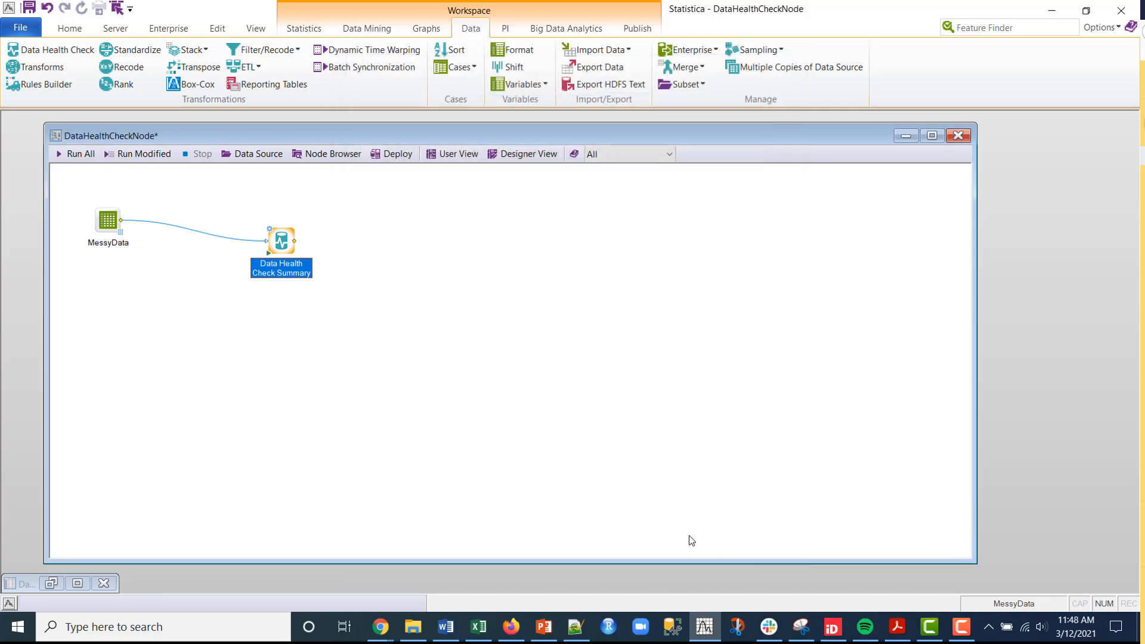
Set the Data Health Check Summary node to Display Data Diagnostic Report and Apply Data Cleaning, and run the workflow to that node
double_click(276, 241)
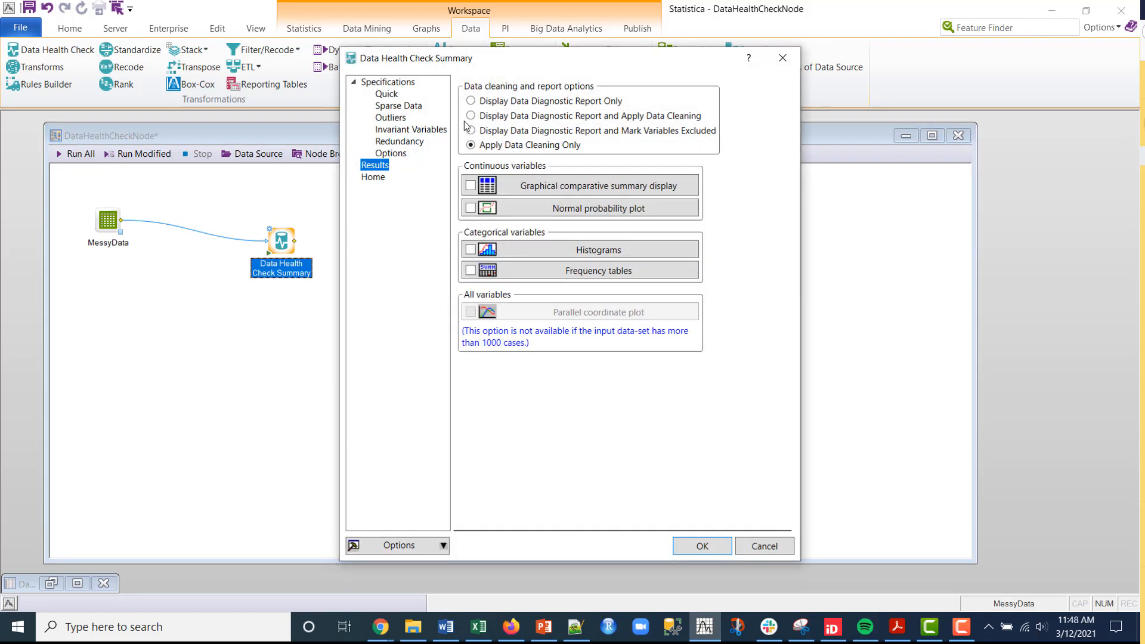
click(471, 116)
click(702, 546)
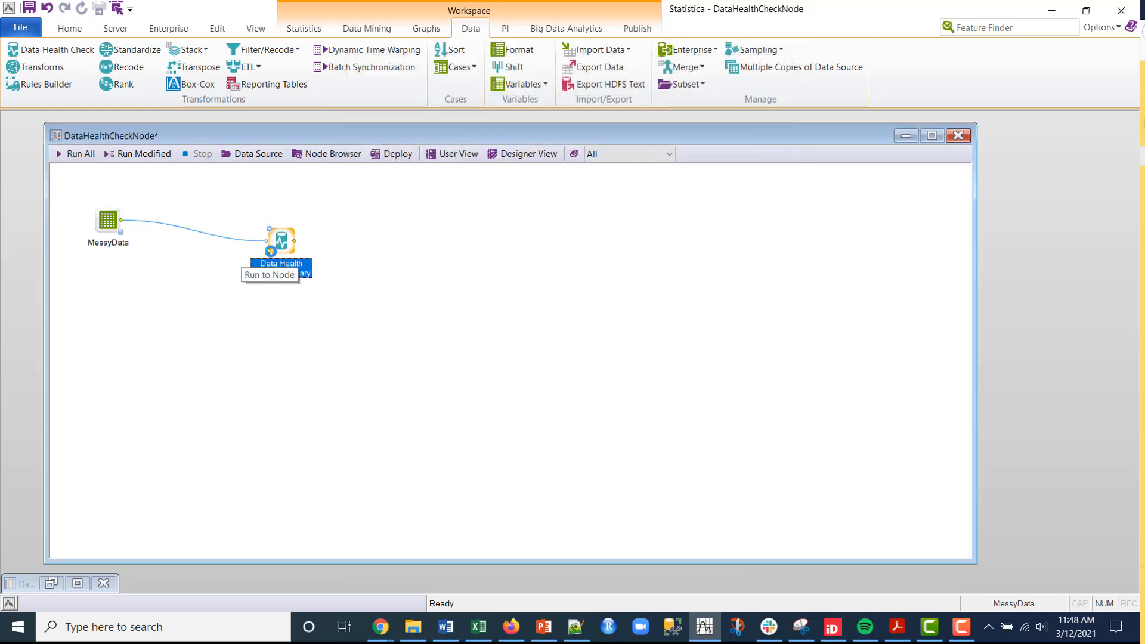
click(270, 254)
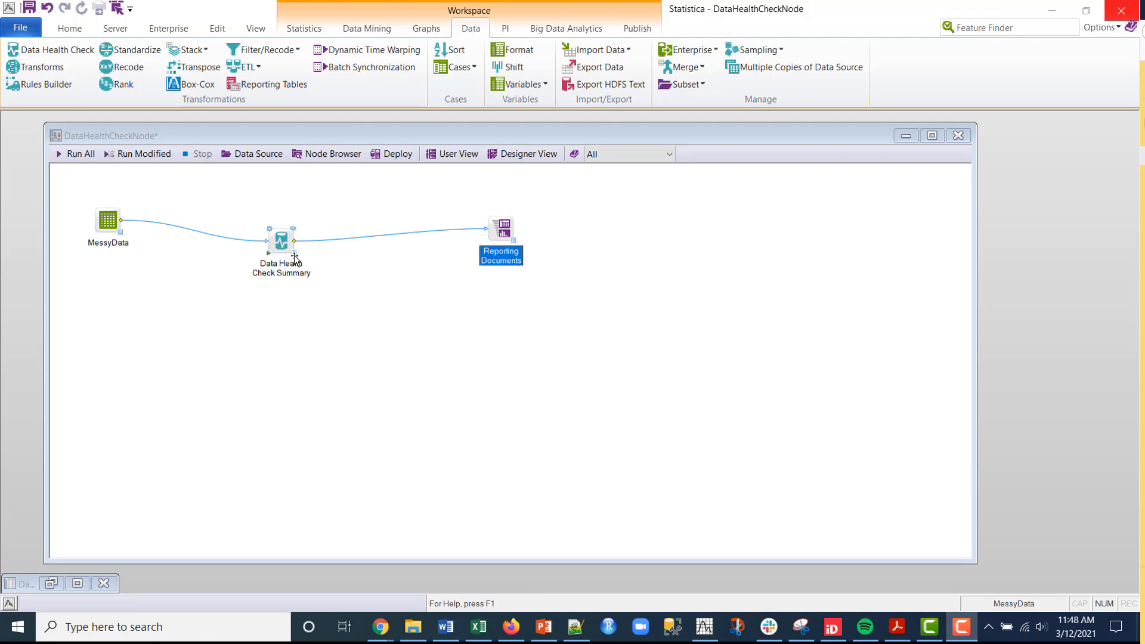
Open the Data Health Check Summary node's reporting documents, enlarge the window and results tree, and view the Data Health Check Summary folder overview
click(293, 230)
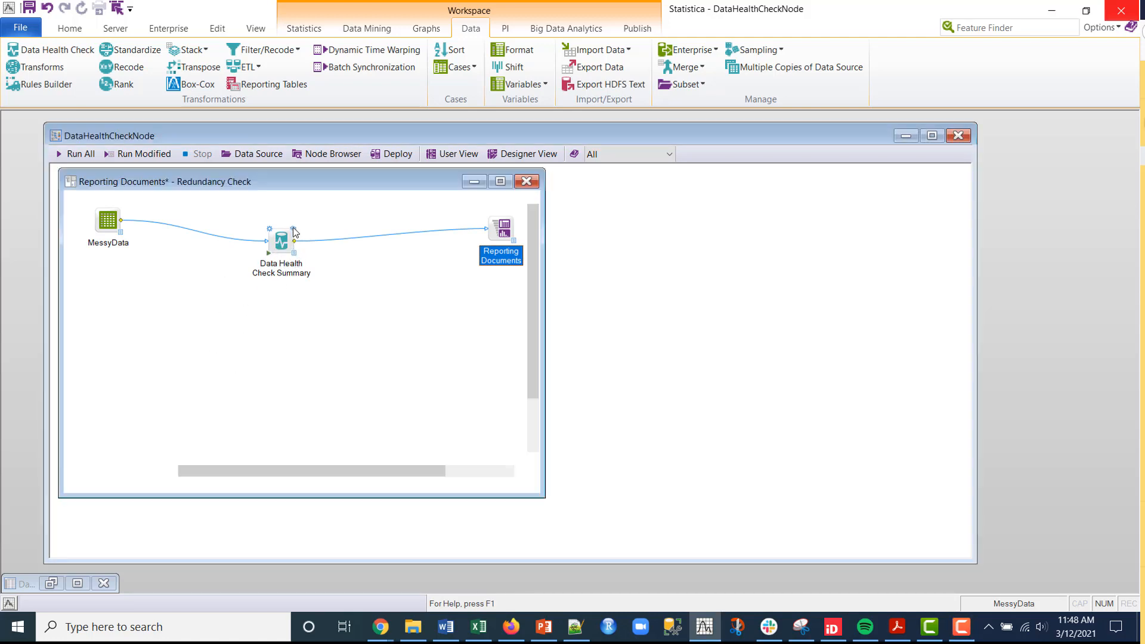
drag(543, 497, 1021, 570)
drag(162, 266, 361, 266)
click(149, 224)
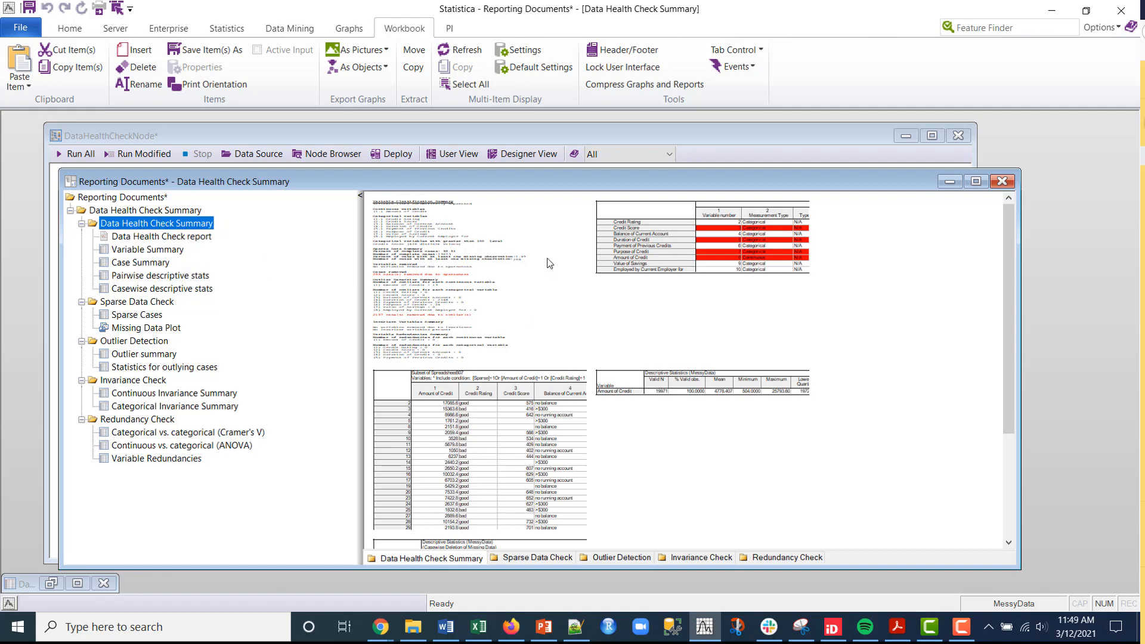
scroll(509, 324, down, 3)
Read the Data Health Check report from variable classification through the sparse data, outlier, invariant and redundancy summaries
click(161, 236)
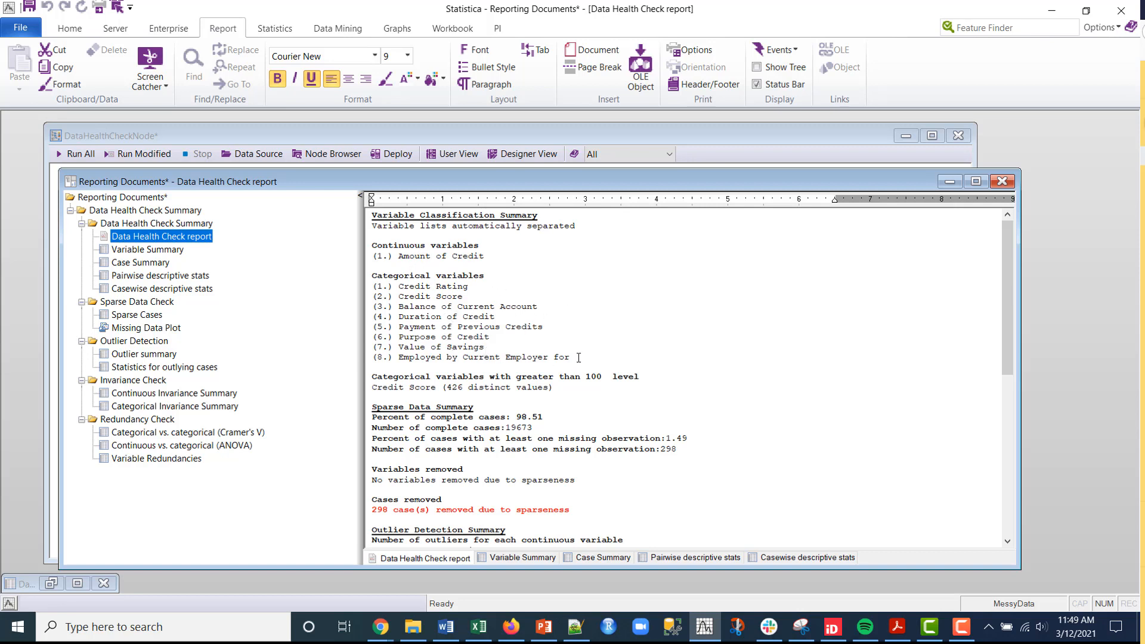
scroll(577, 356, down, 5)
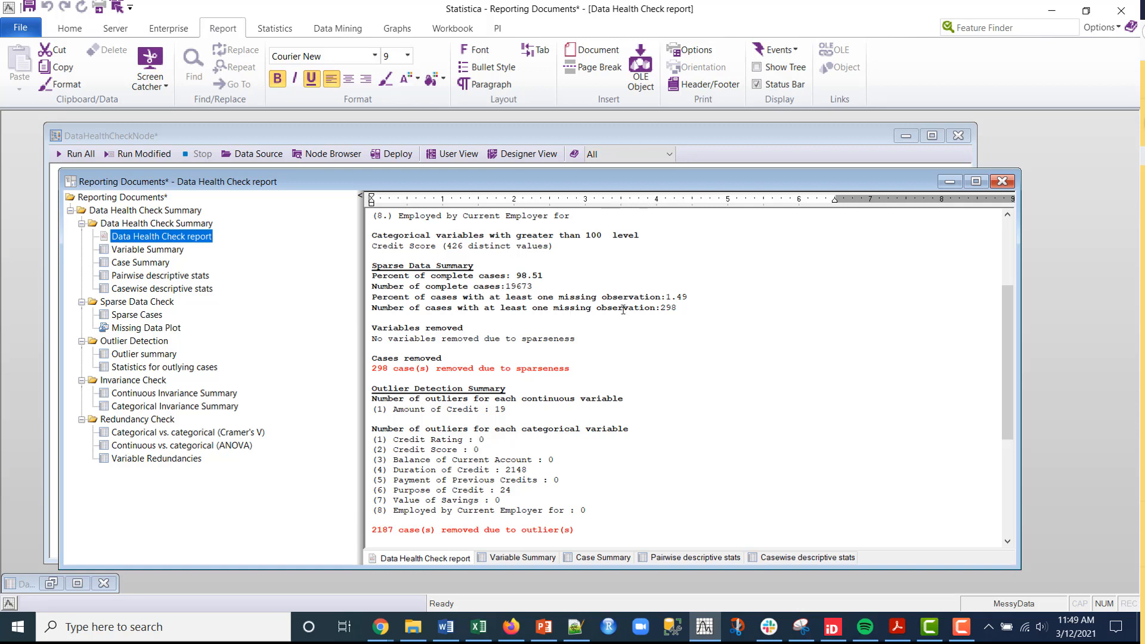
click(395, 369)
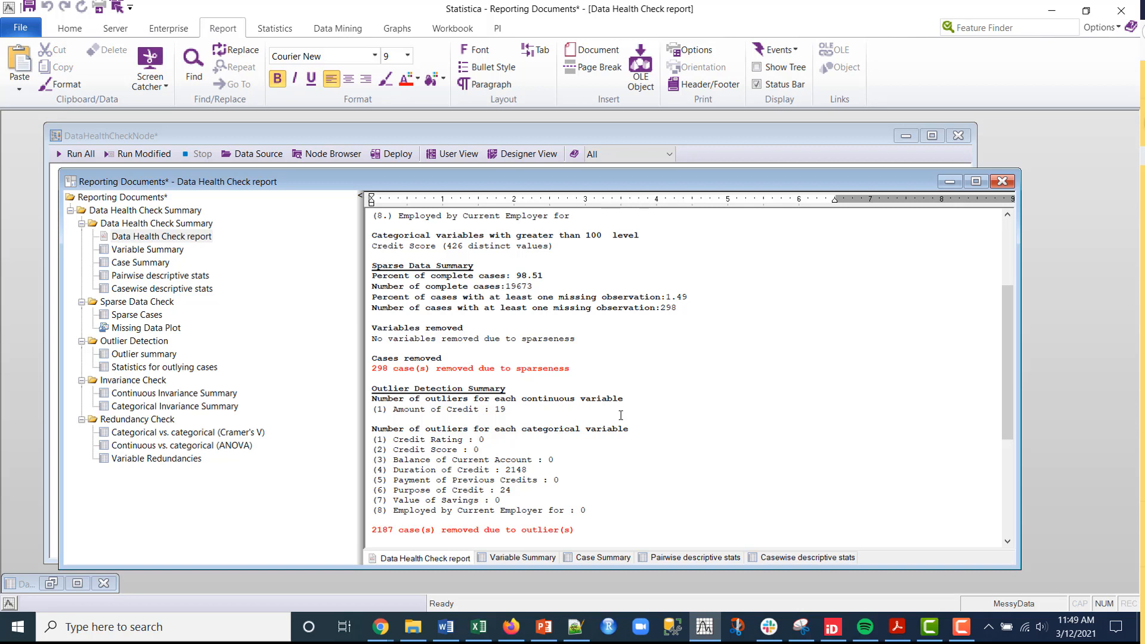
scroll(621, 415, down, 2)
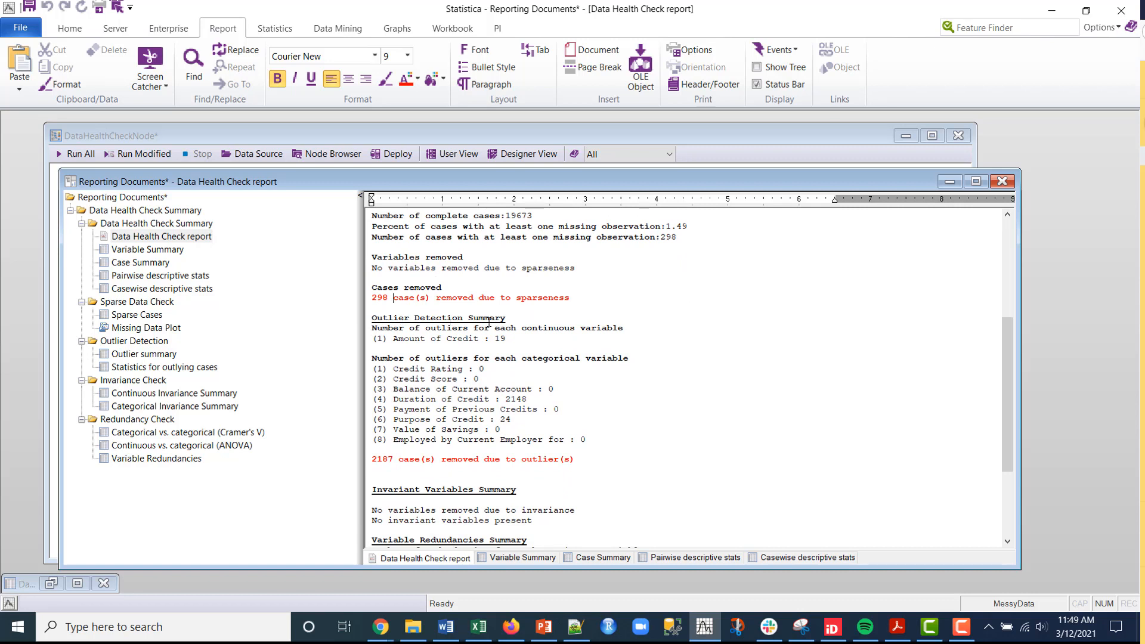
click(526, 345)
double_click(519, 399)
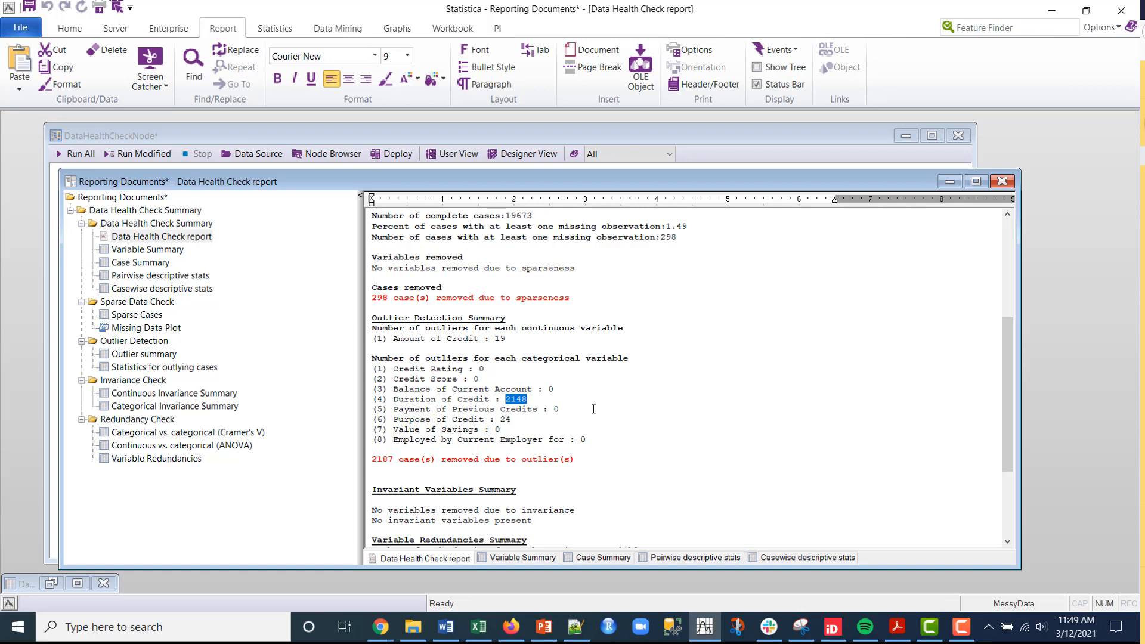
scroll(593, 409, down, 2)
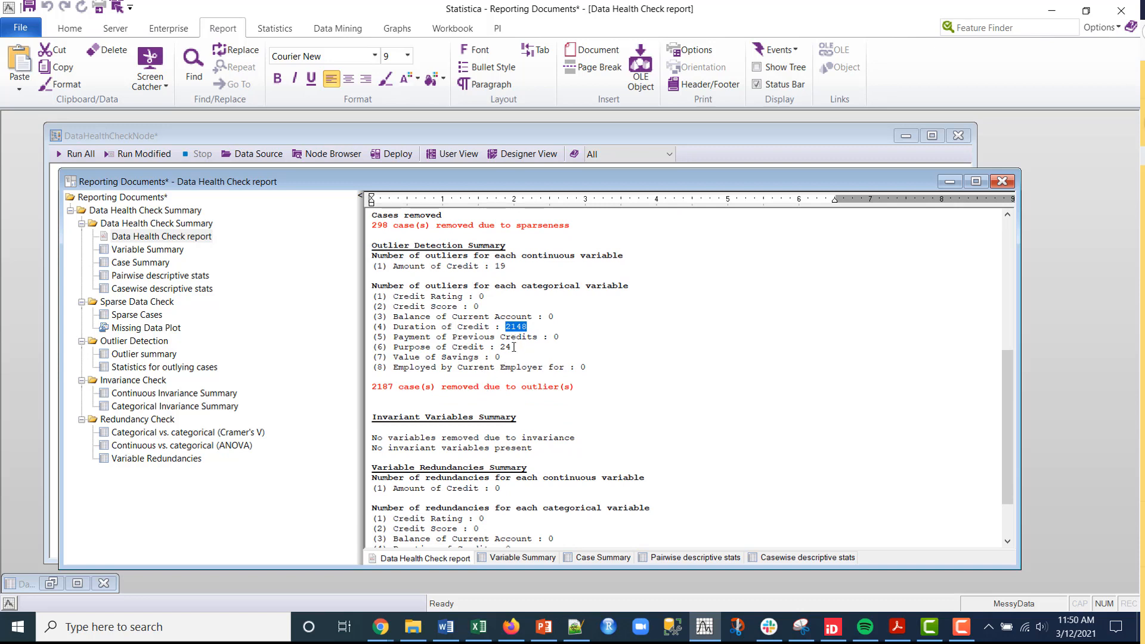
scroll(584, 363, down, 2)
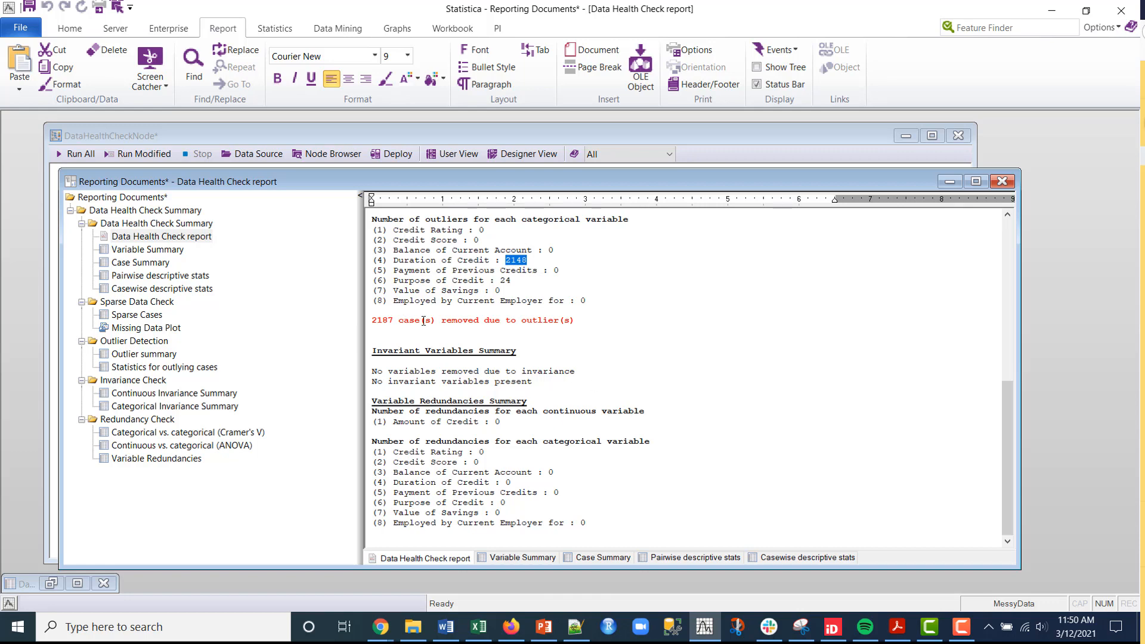
Examine the Variable Summary across all its columns and look through the cases listed in the Case Summary
click(141, 252)
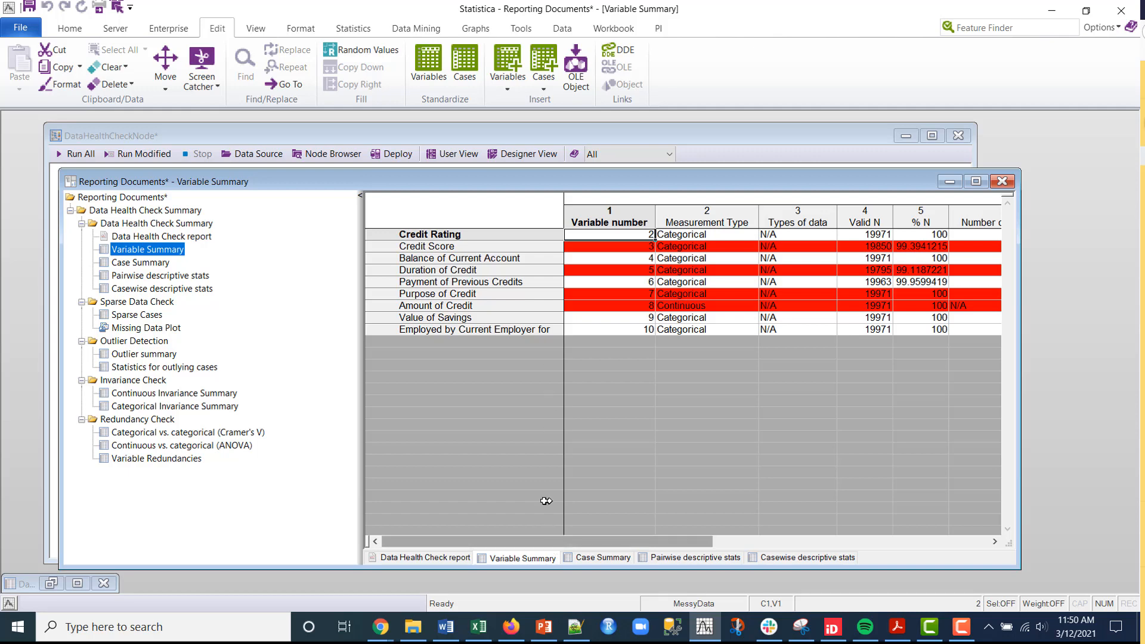
drag(558, 542, 837, 545)
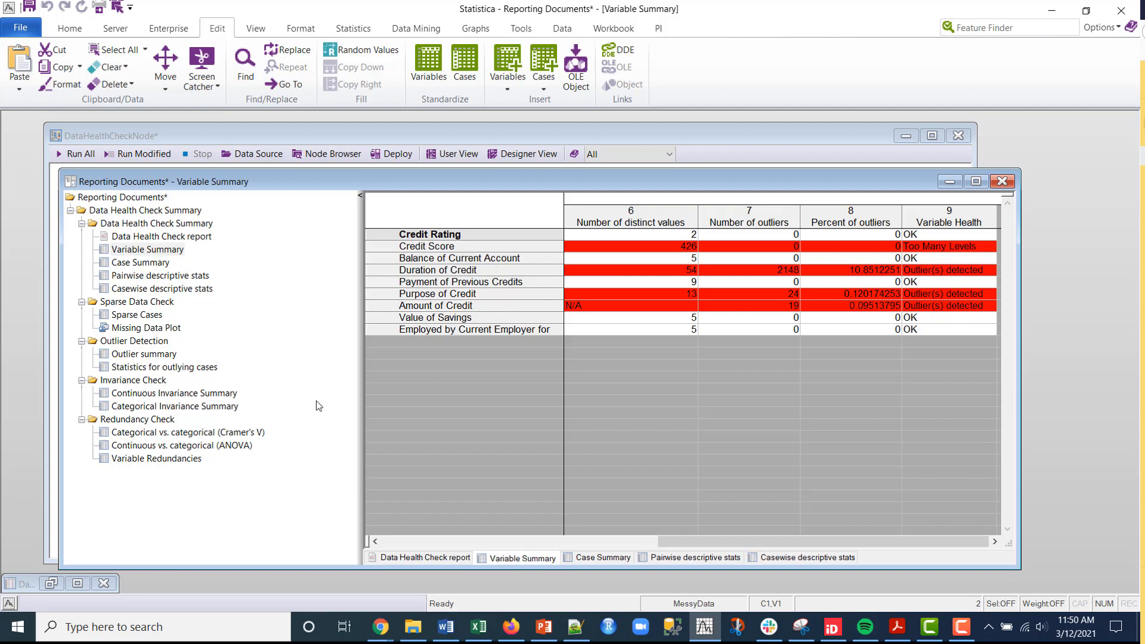
click(141, 262)
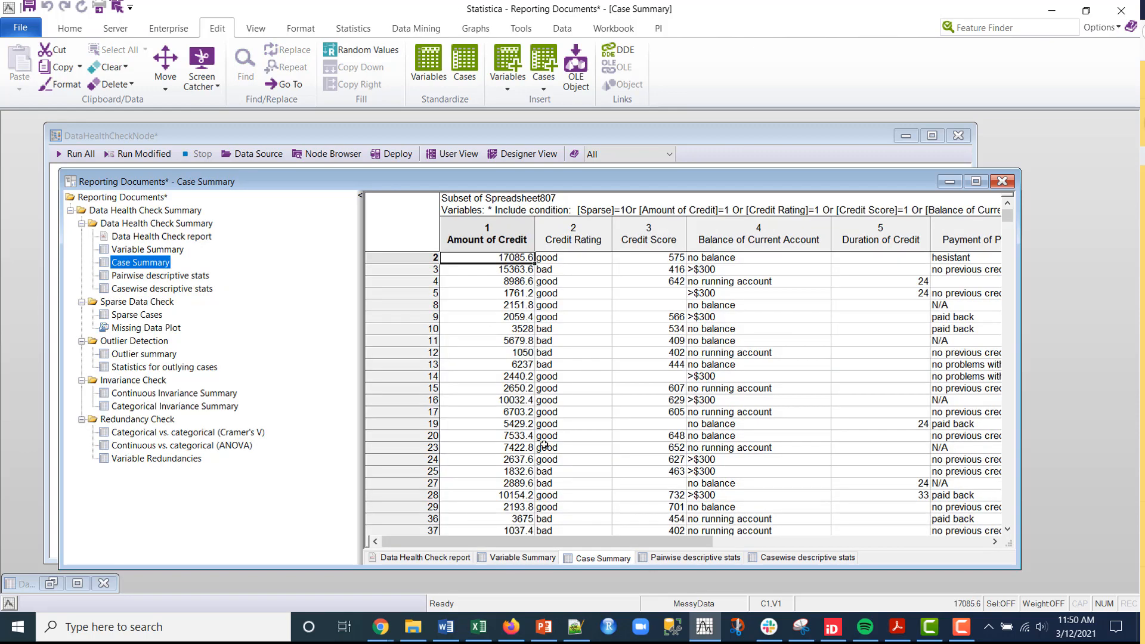
drag(586, 543, 618, 572)
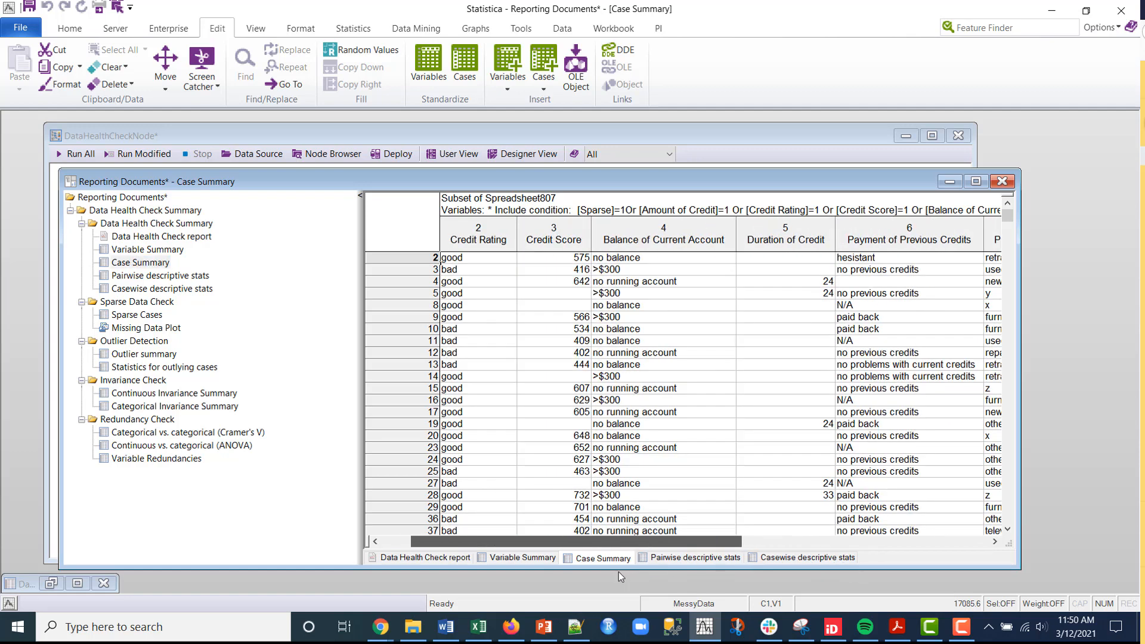
scroll(396, 325, down, 8)
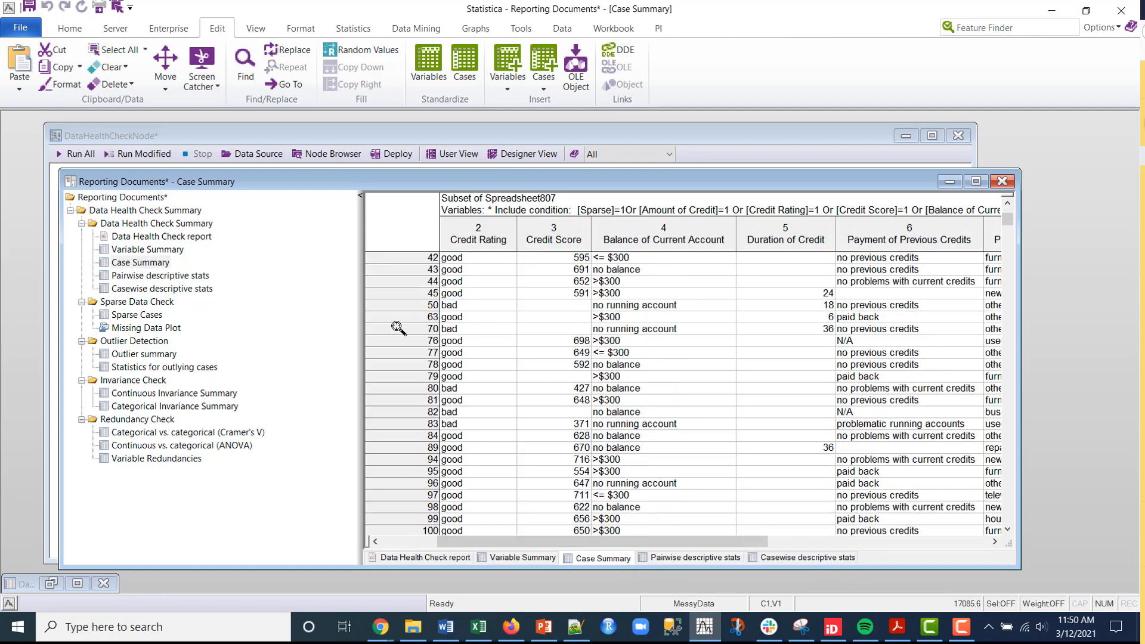
scroll(398, 327, down, 8)
scroll(397, 327, down, 15)
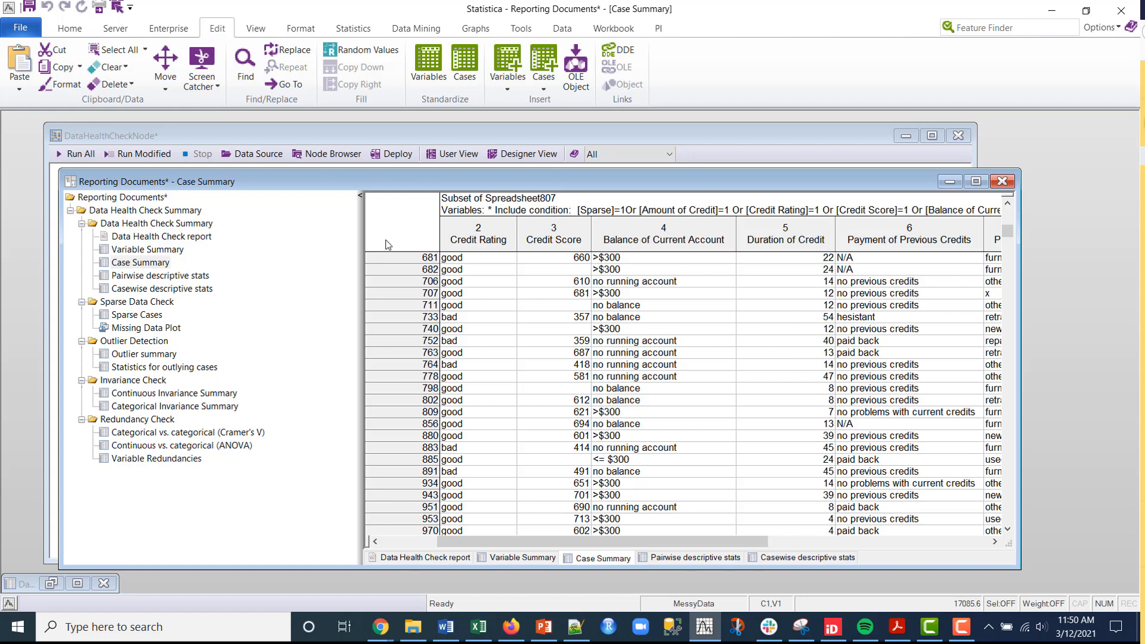
View the pairwise and casewise descriptive statistics for Amount of Credit
click(153, 278)
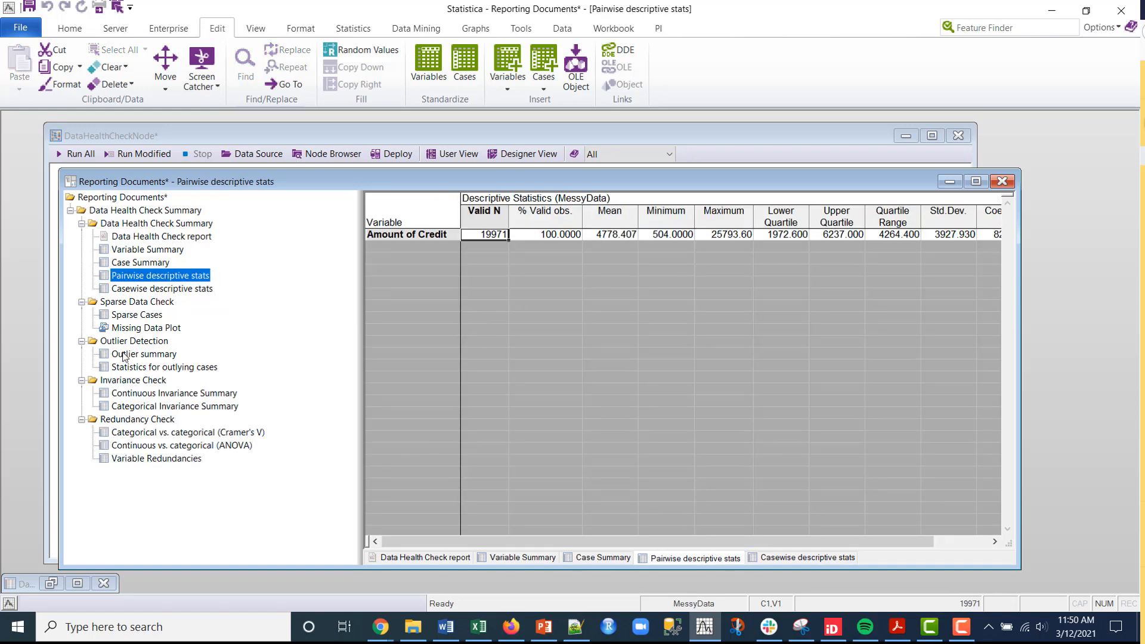
drag(544, 541, 454, 547)
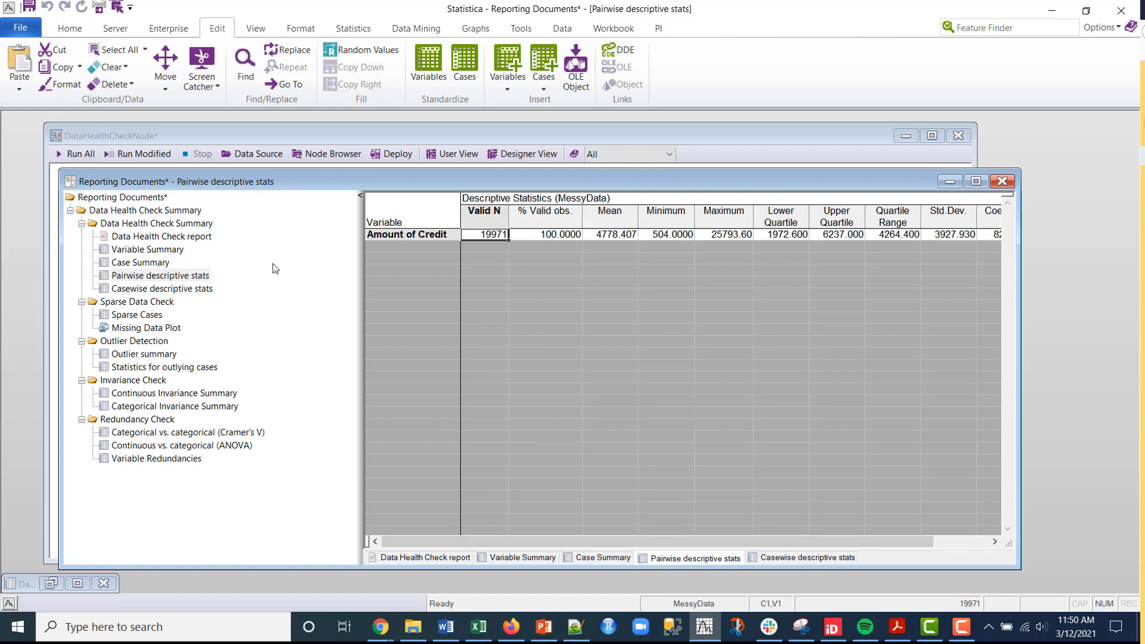
click(179, 289)
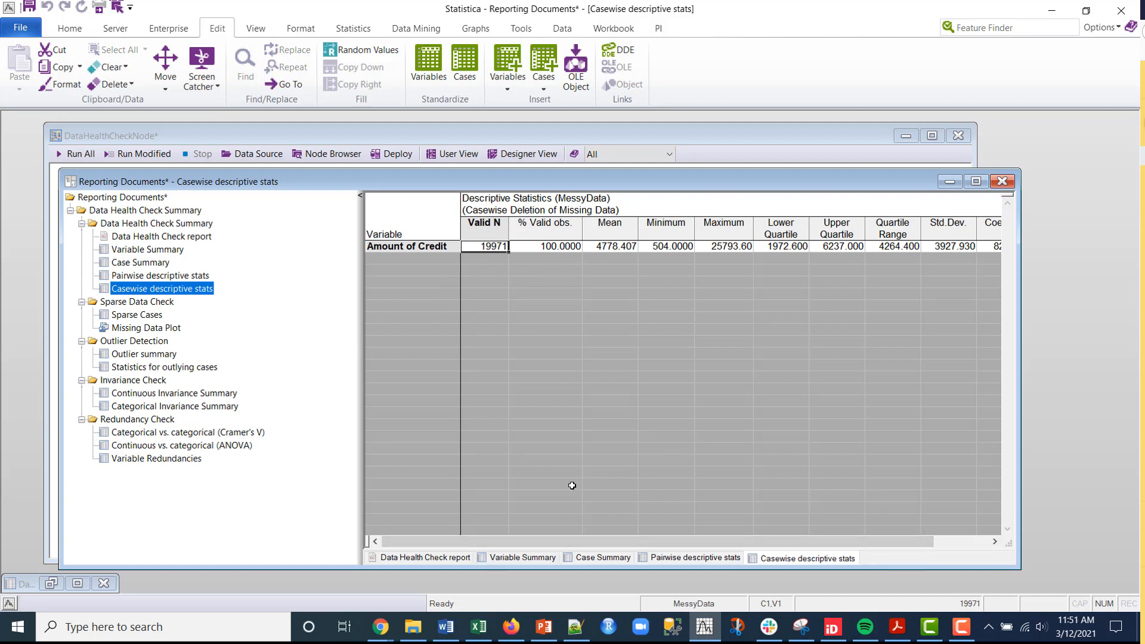
Examine the Sparse Cases table for missing values across cases and variables, and view the Missing Data Plot
click(133, 303)
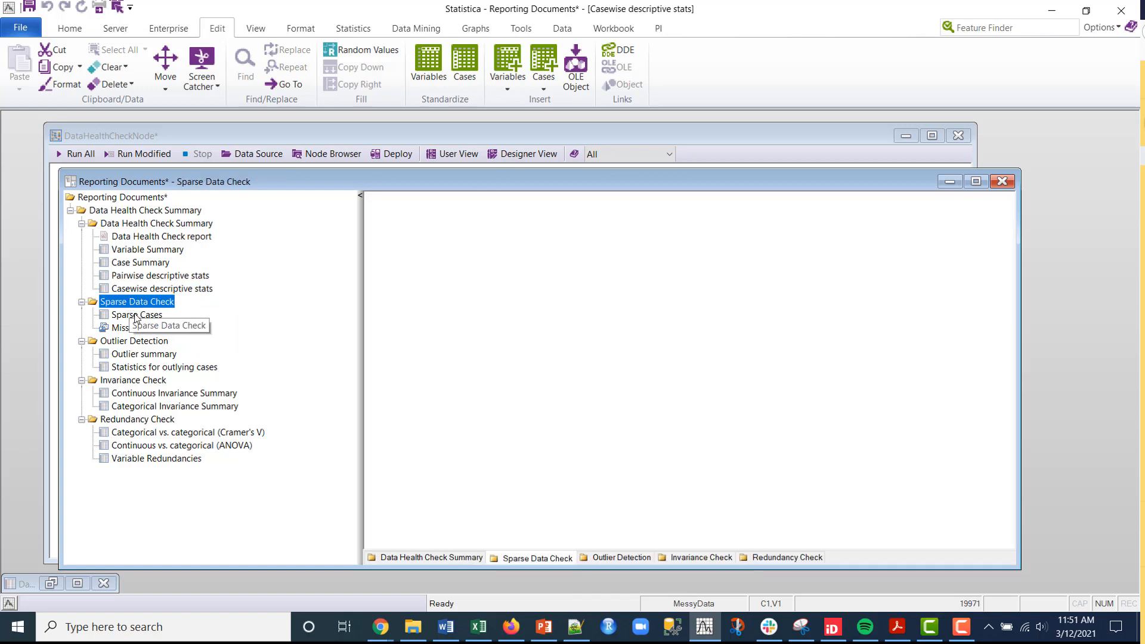
click(137, 317)
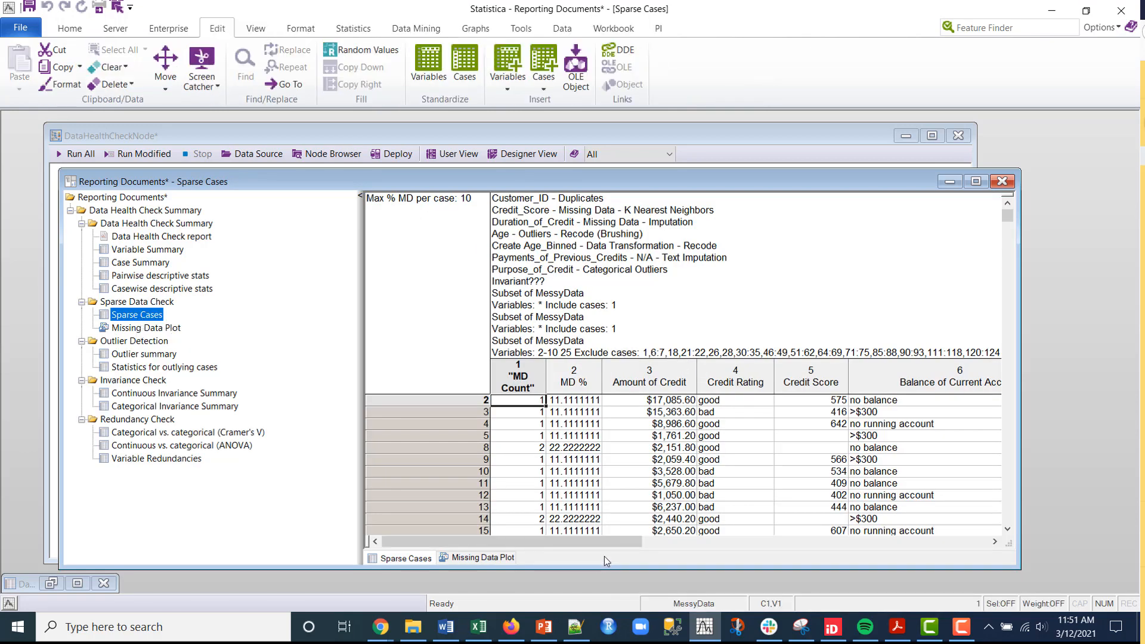
drag(611, 541, 891, 575)
scroll(425, 458, down, 5)
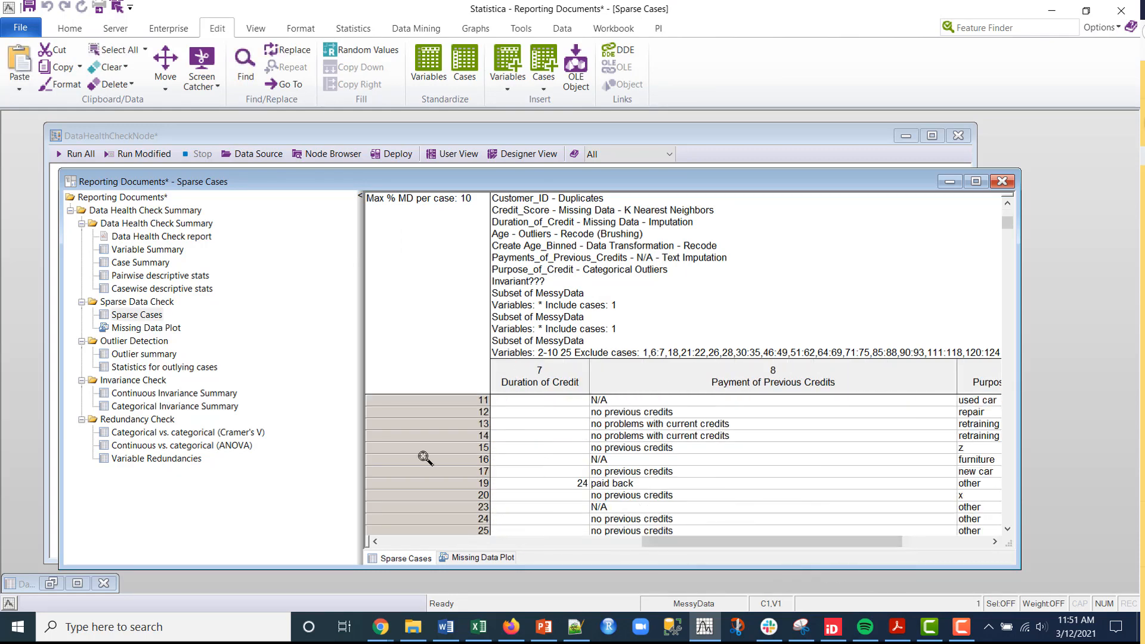
scroll(425, 458, down, 5)
scroll(425, 459, down, 5)
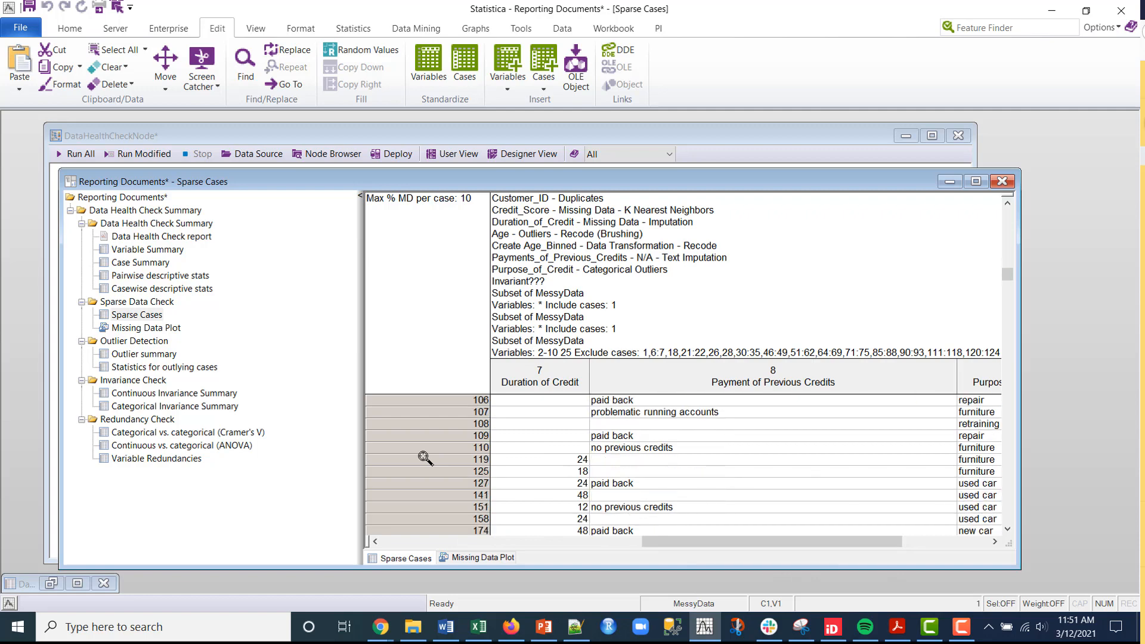
scroll(427, 459, up, 3)
scroll(427, 460, down, 3)
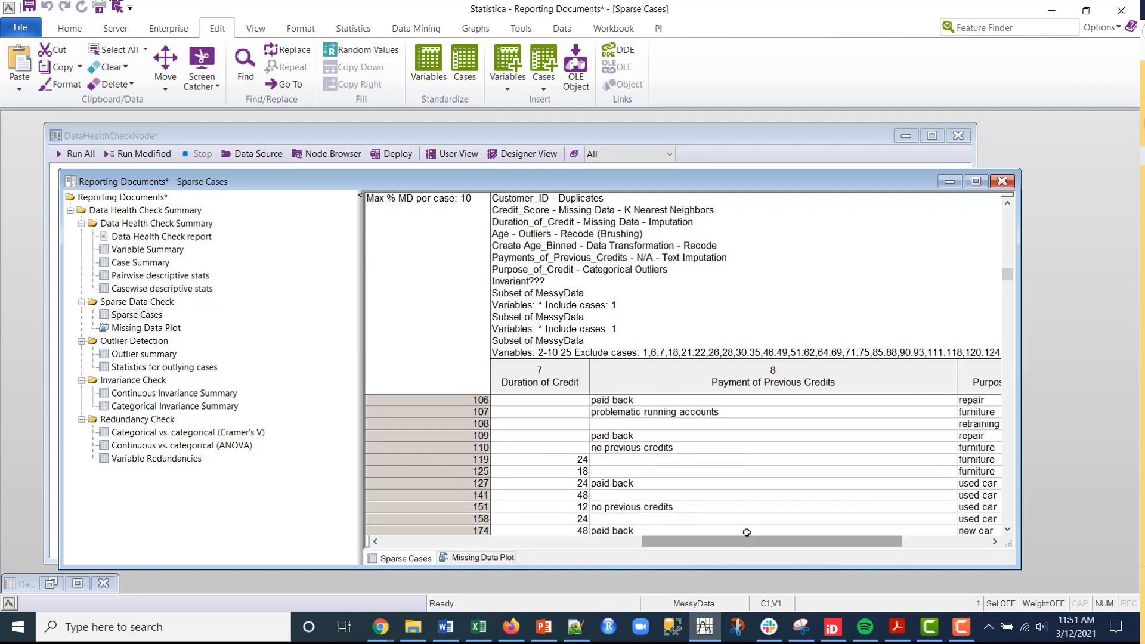
drag(748, 541, 791, 545)
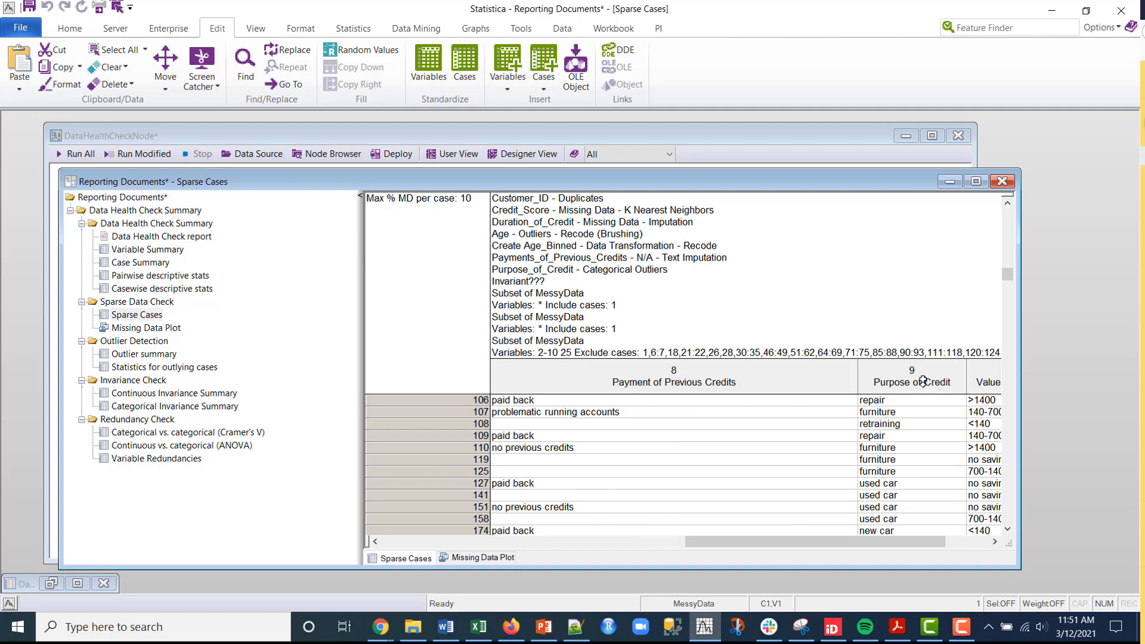
click(923, 383)
click(136, 328)
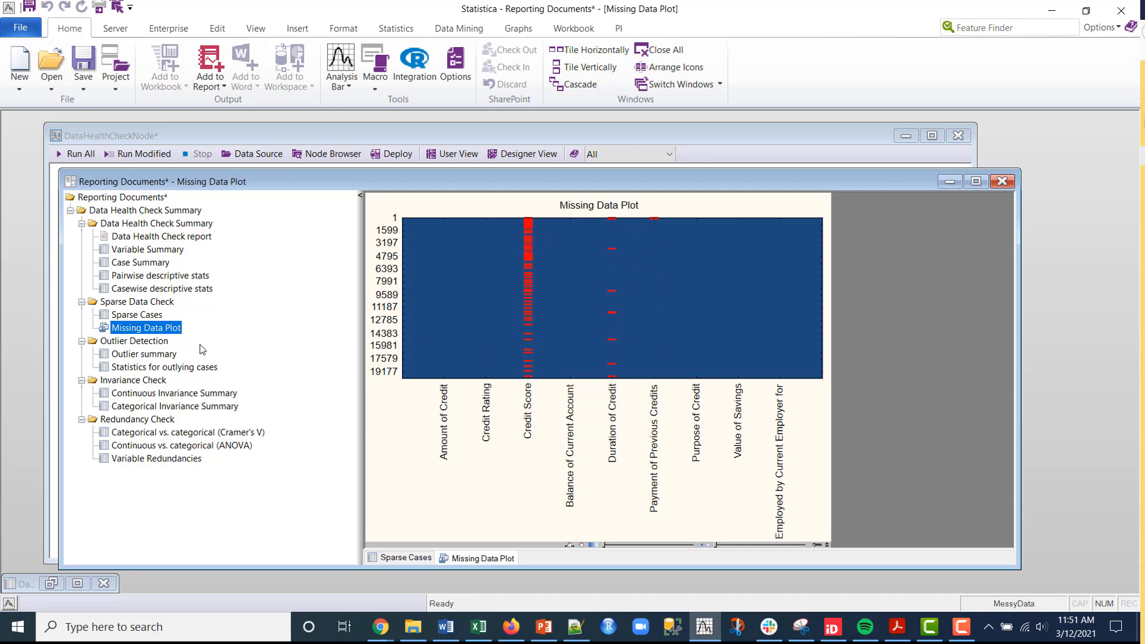
Review the outlier summary and outlying-case statistics, plus the continuous and categorical invariance summaries
click(146, 355)
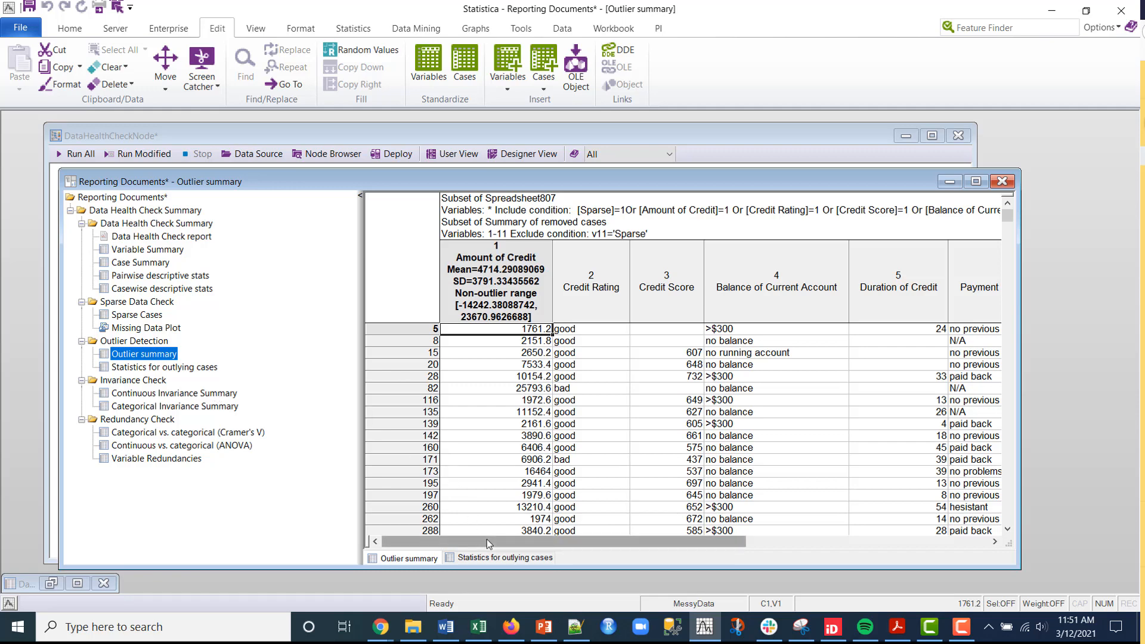
drag(487, 541, 682, 566)
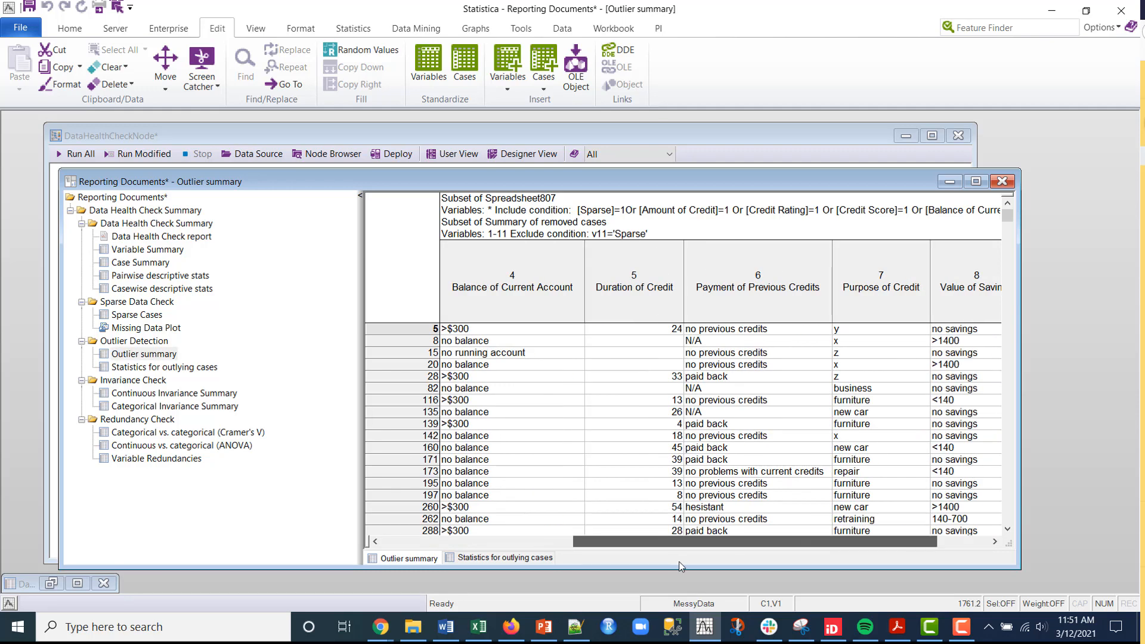
click(131, 367)
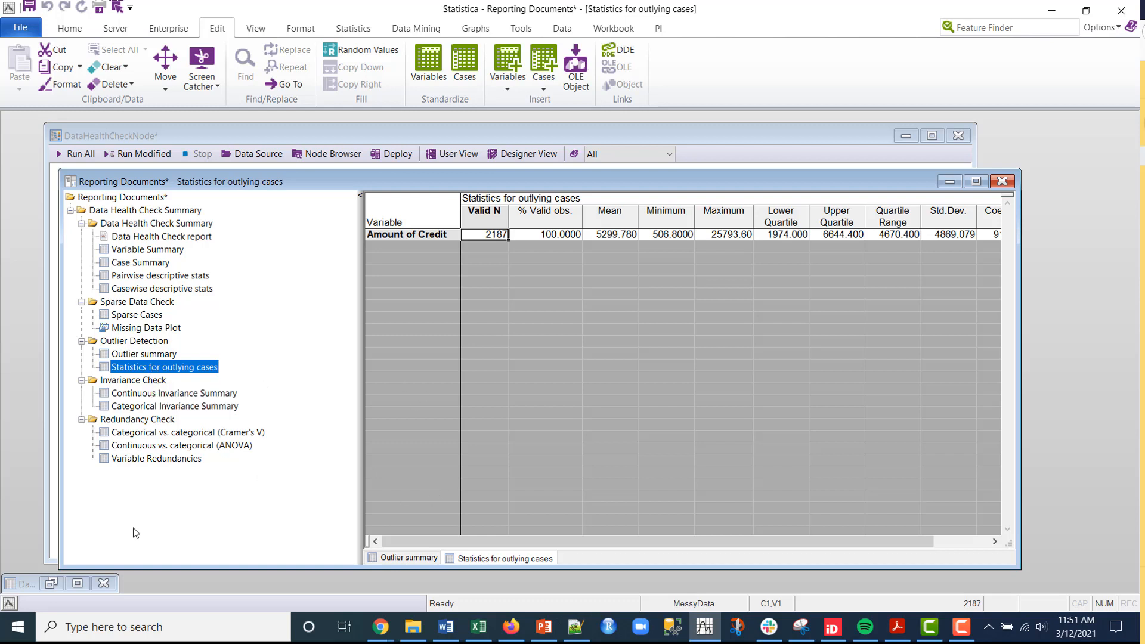
click(149, 395)
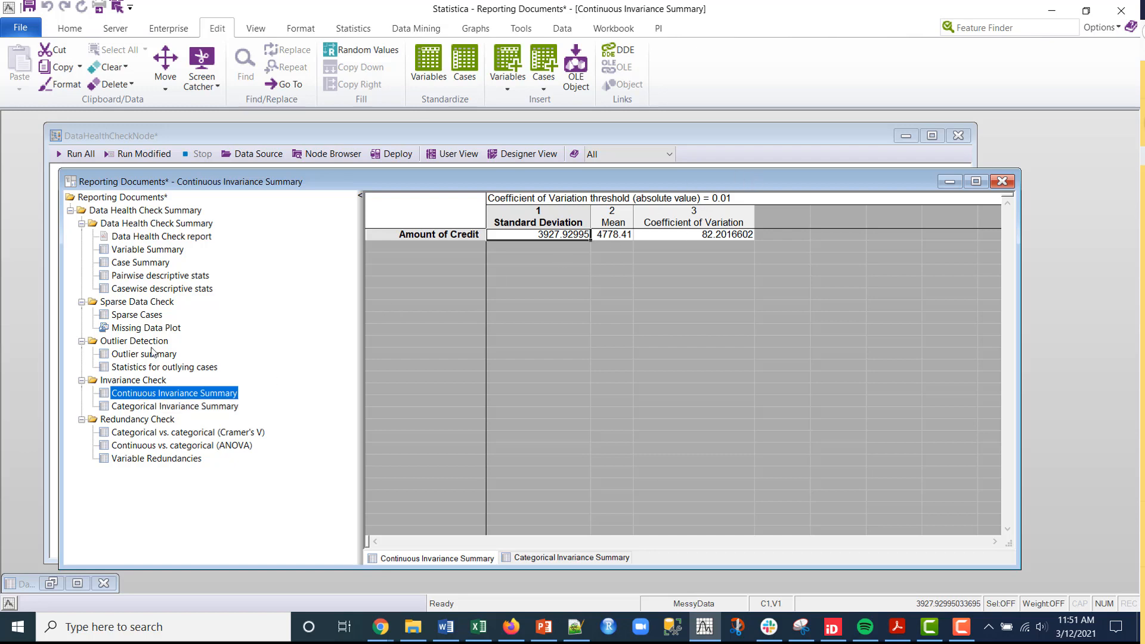
click(146, 407)
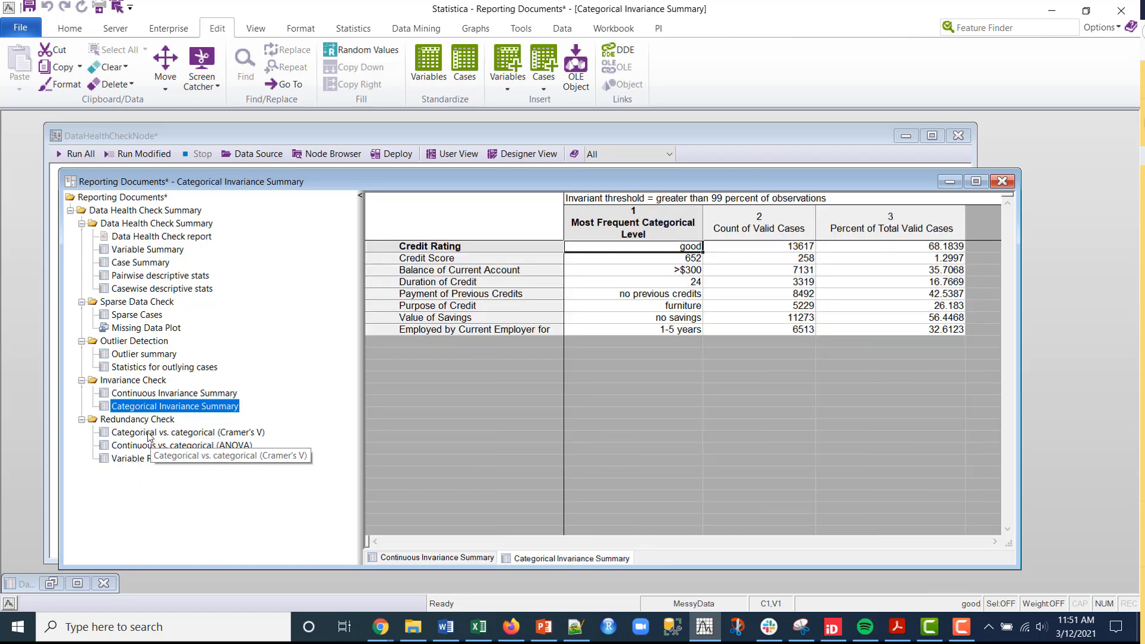
Review the redundancy check results: Cramer's V for categorical variables, ANOVA for continuous vs. categorical, and Variable Redundancies
click(146, 433)
mouse_move(489, 539)
mouse_down()
mouse_move(786, 583)
mouse_move(484, 575)
mouse_move(476, 548)
mouse_up()
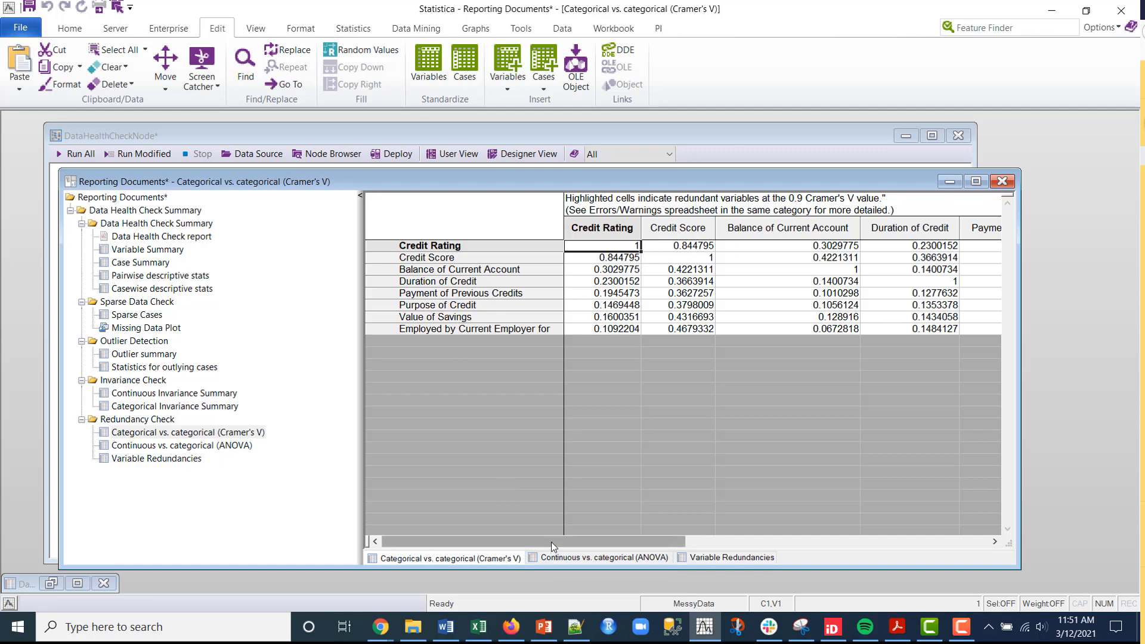
click(150, 446)
click(154, 458)
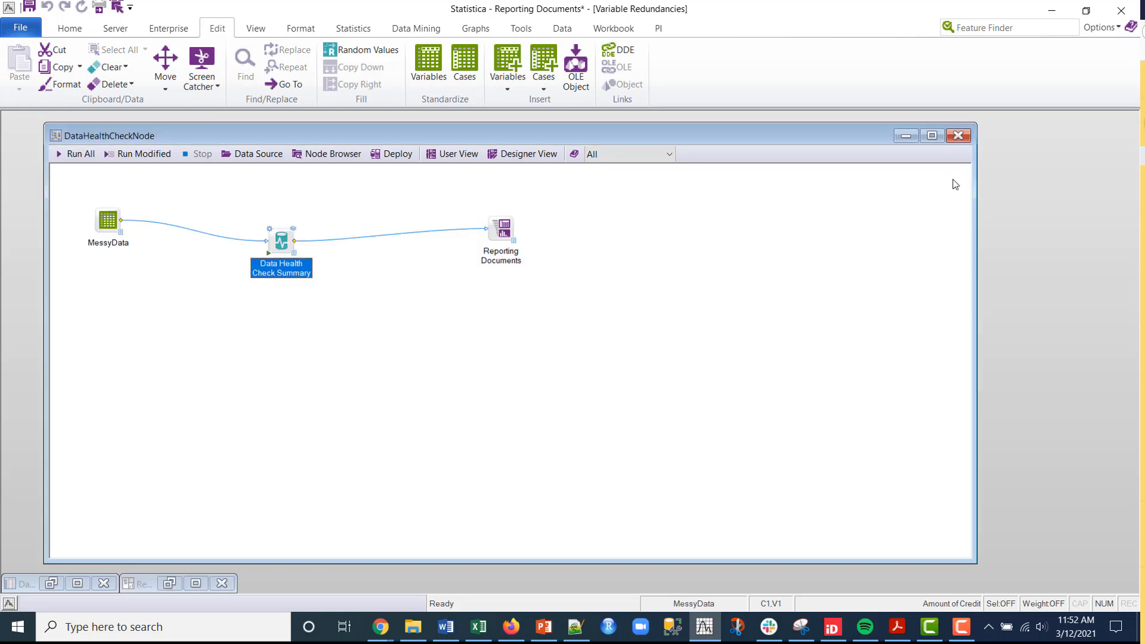
Open the cleaned output data of the Data Health Check Summary node, look through its variables and cases, and close it
click(950, 181)
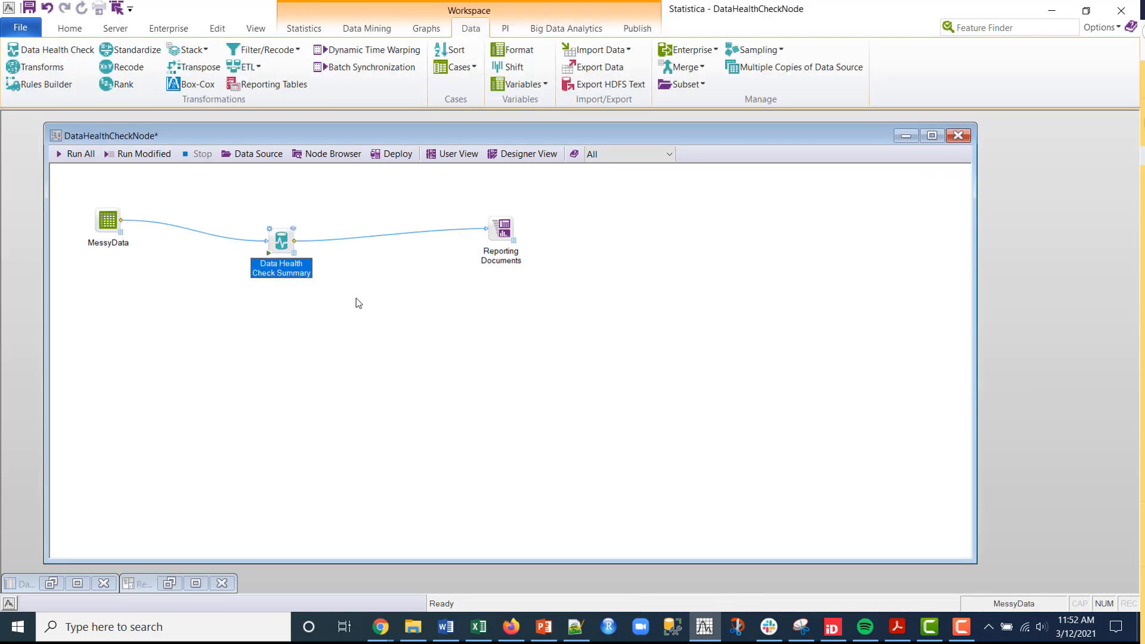
click(295, 256)
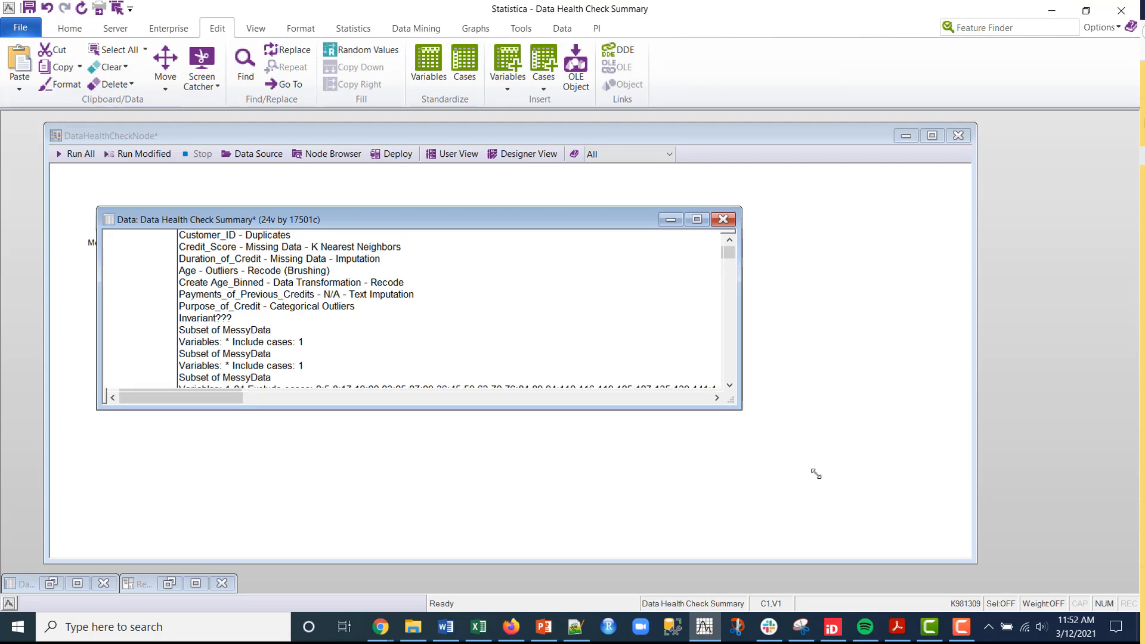
drag(816, 474, 981, 592)
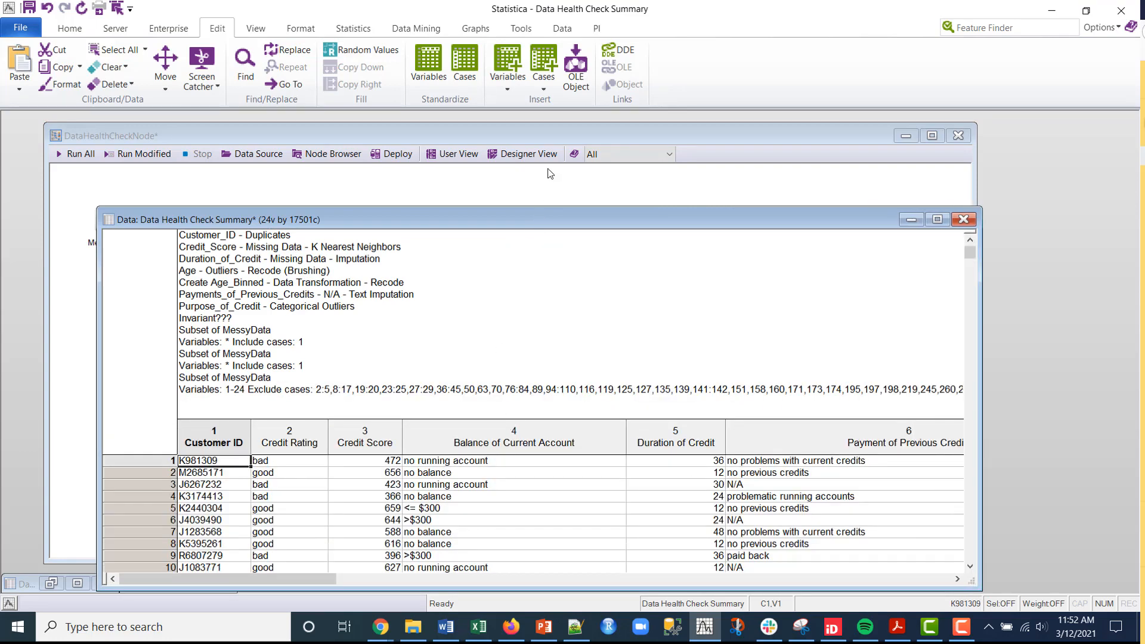
drag(541, 219, 551, 124)
drag(619, 498, 627, 593)
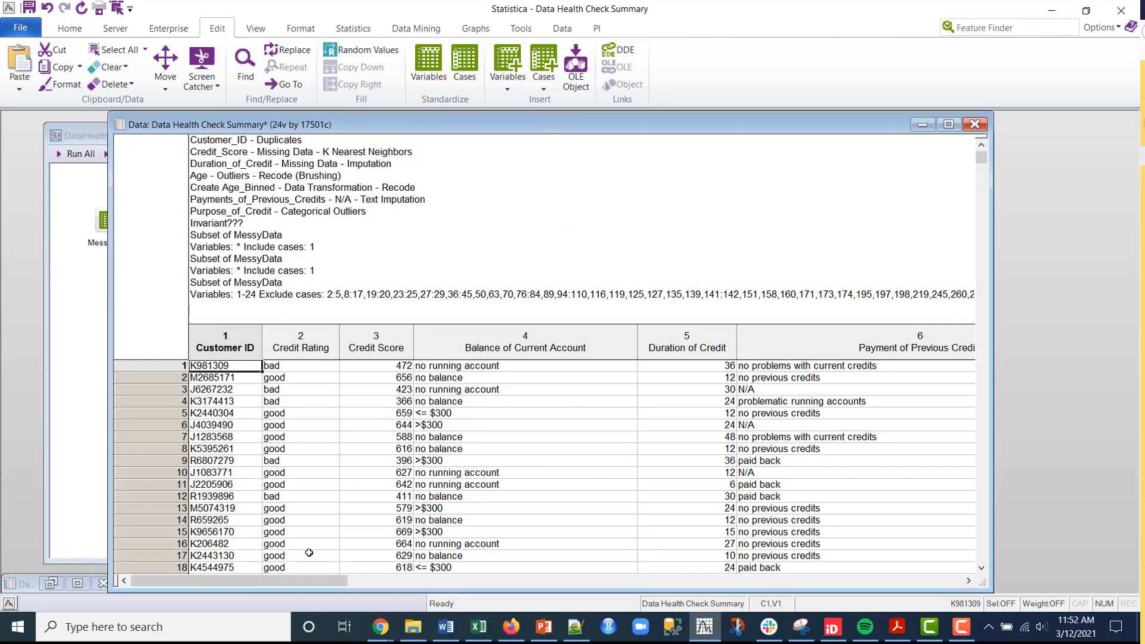
drag(272, 582, 775, 582)
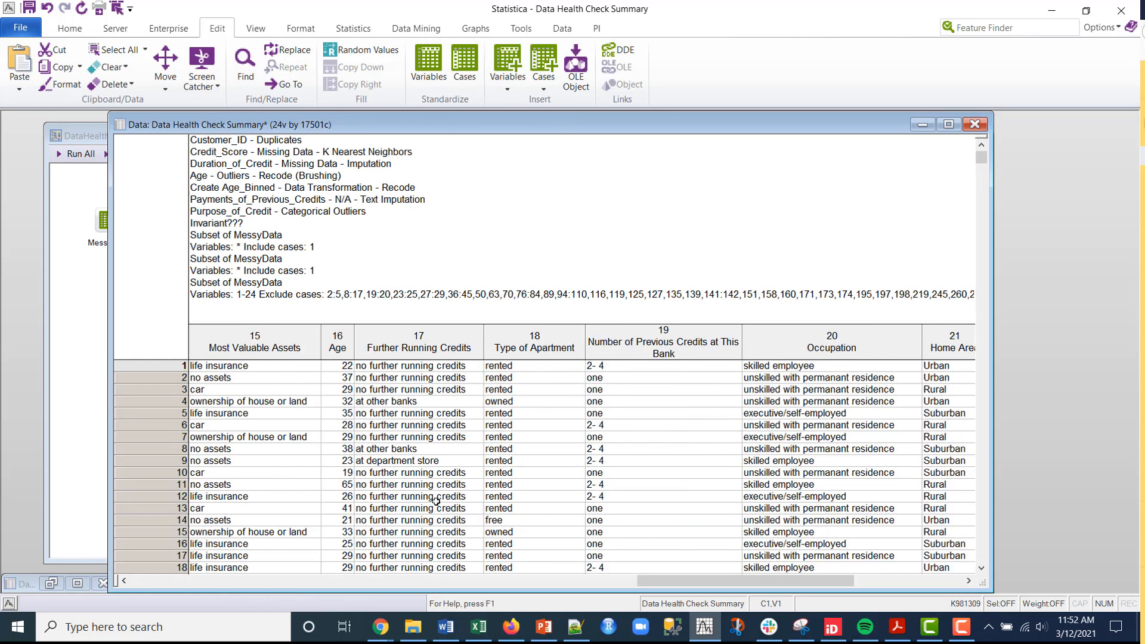
drag(674, 584, 222, 567)
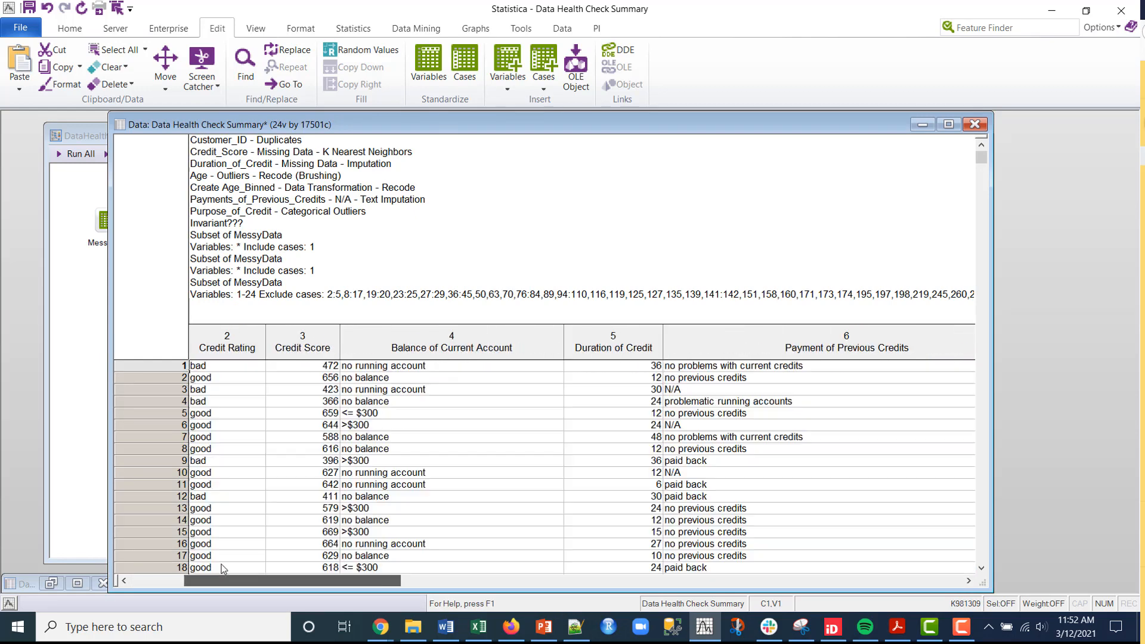
click(975, 124)
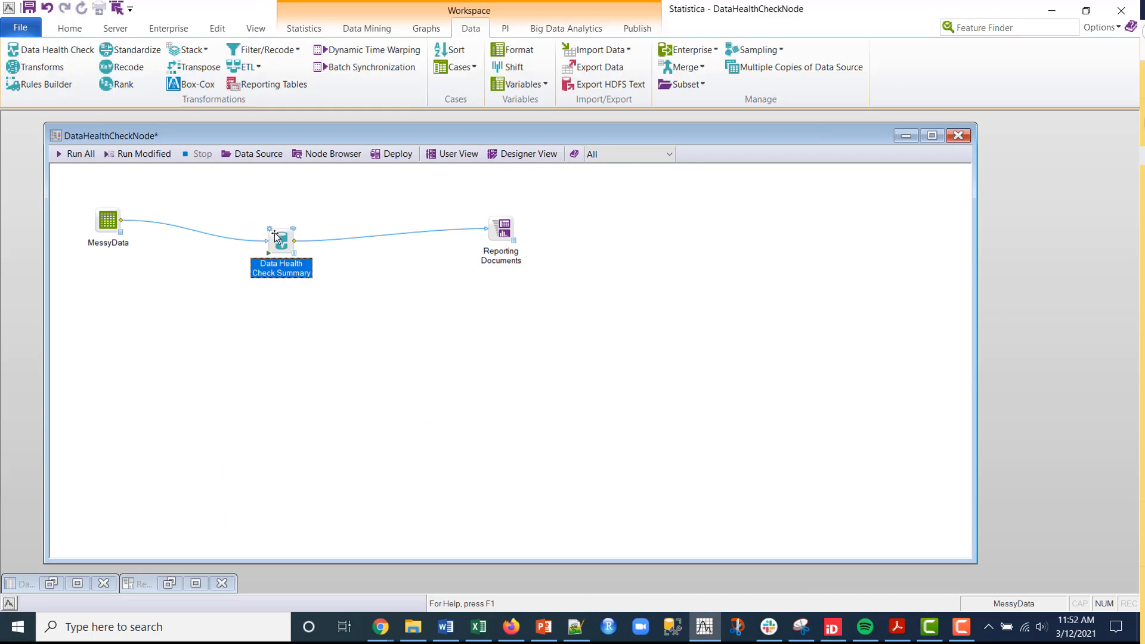
Add a Feature Selection node fed by Data Health Check Summary and place it below and between the summary and Reporting Documents nodes
click(425, 28)
click(367, 28)
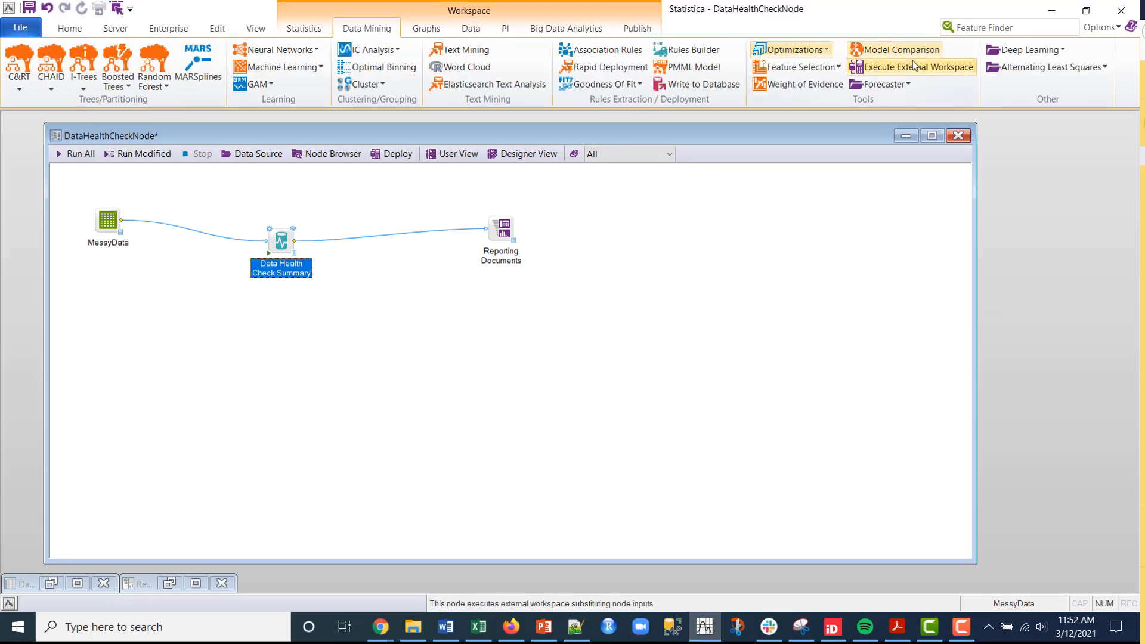
click(819, 70)
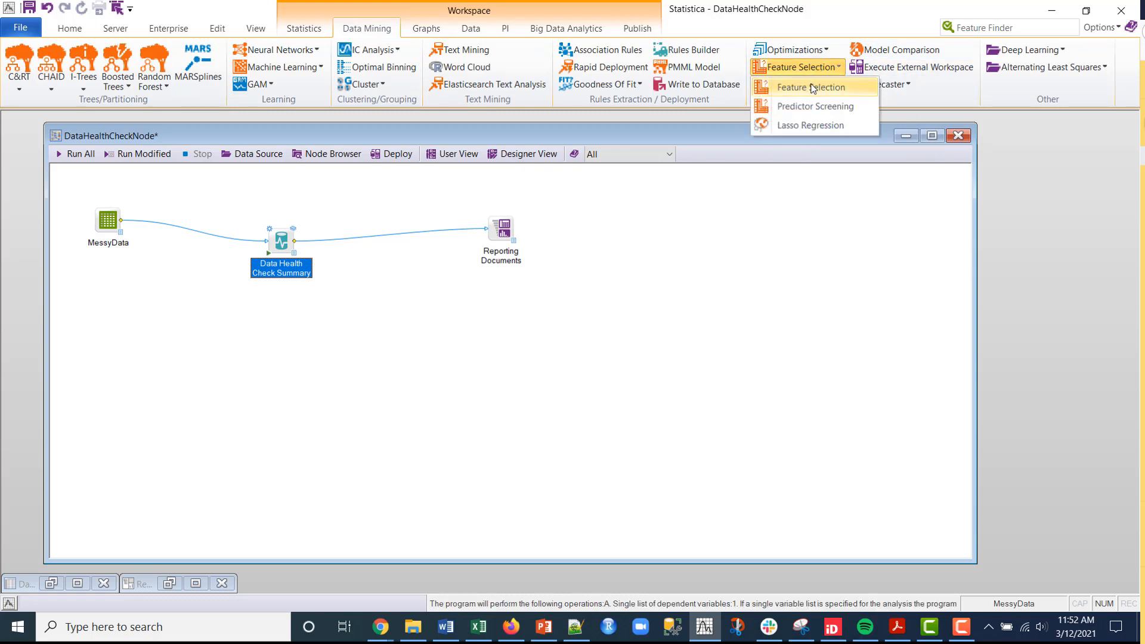
click(812, 88)
drag(360, 271, 383, 389)
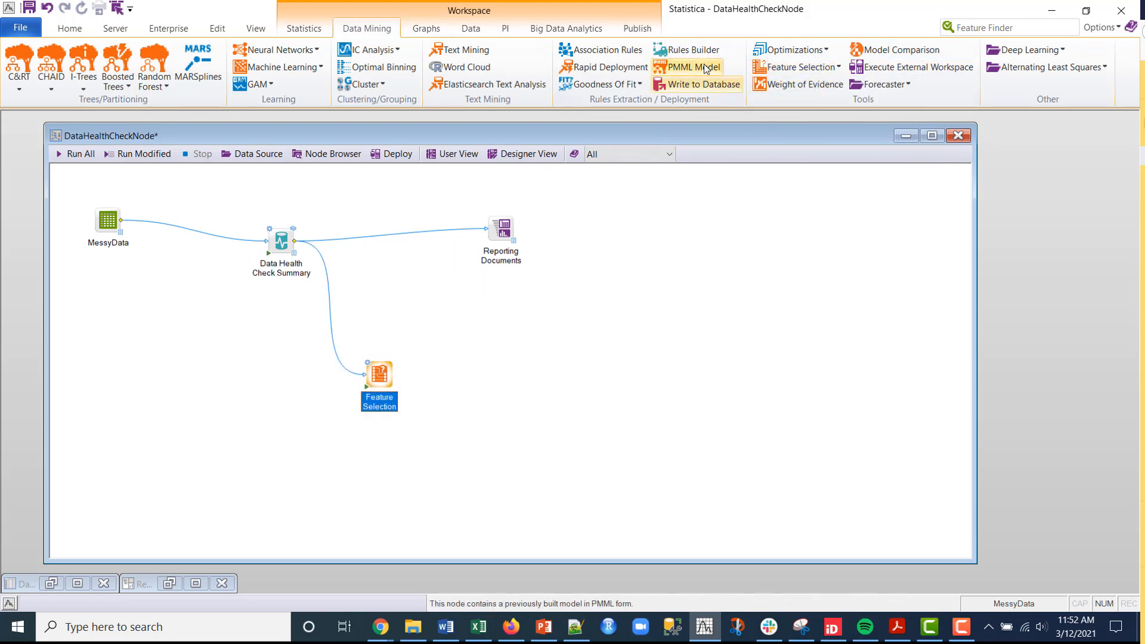
Add an Advanced Classification Trees (C&RT) node from the interactive trees and place it beside Feature Selection, below Reporting Documents
click(304, 28)
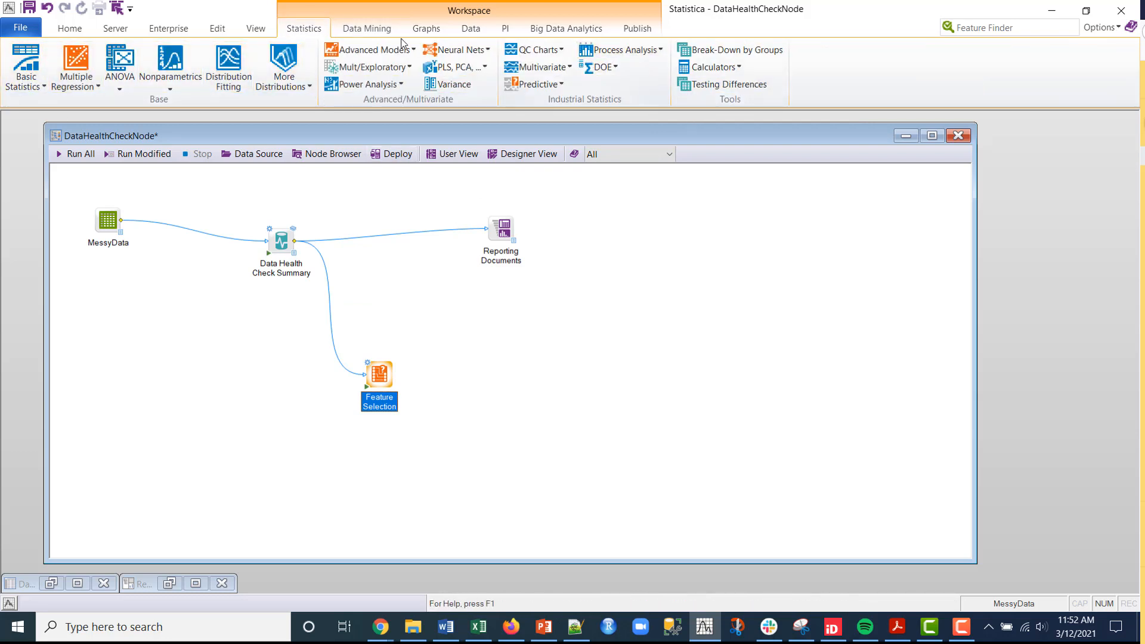
click(377, 29)
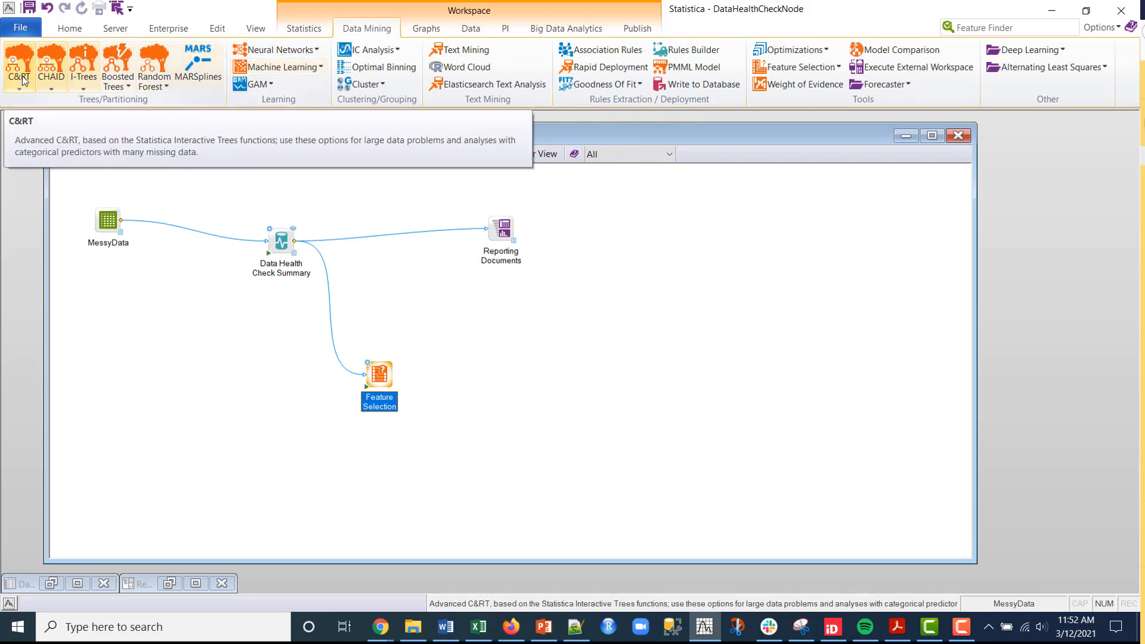
click(86, 84)
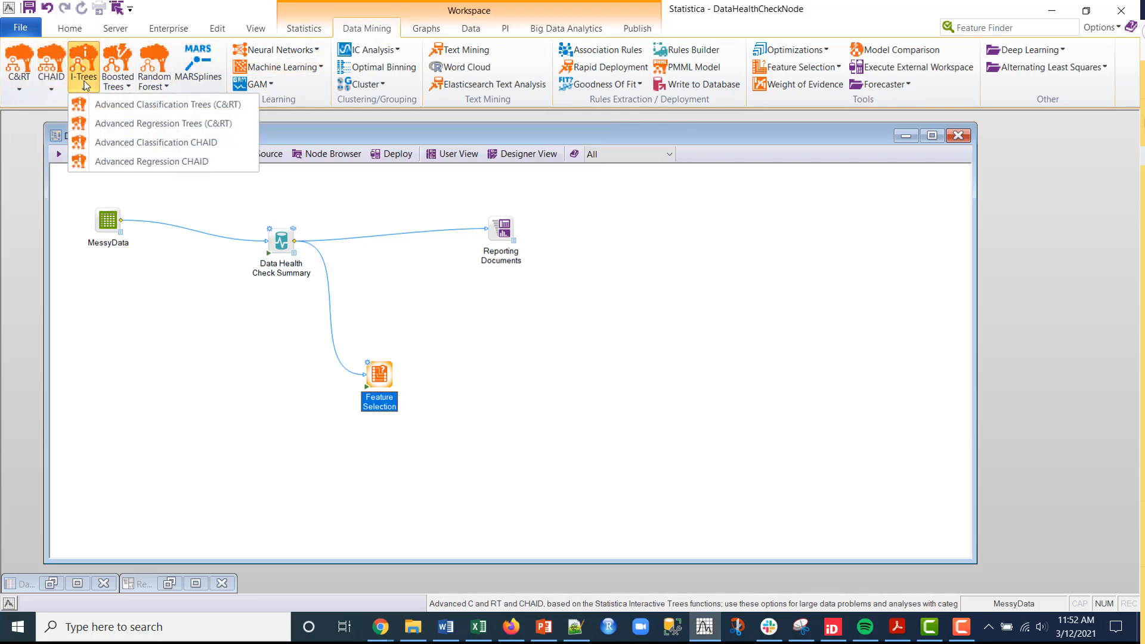
click(111, 105)
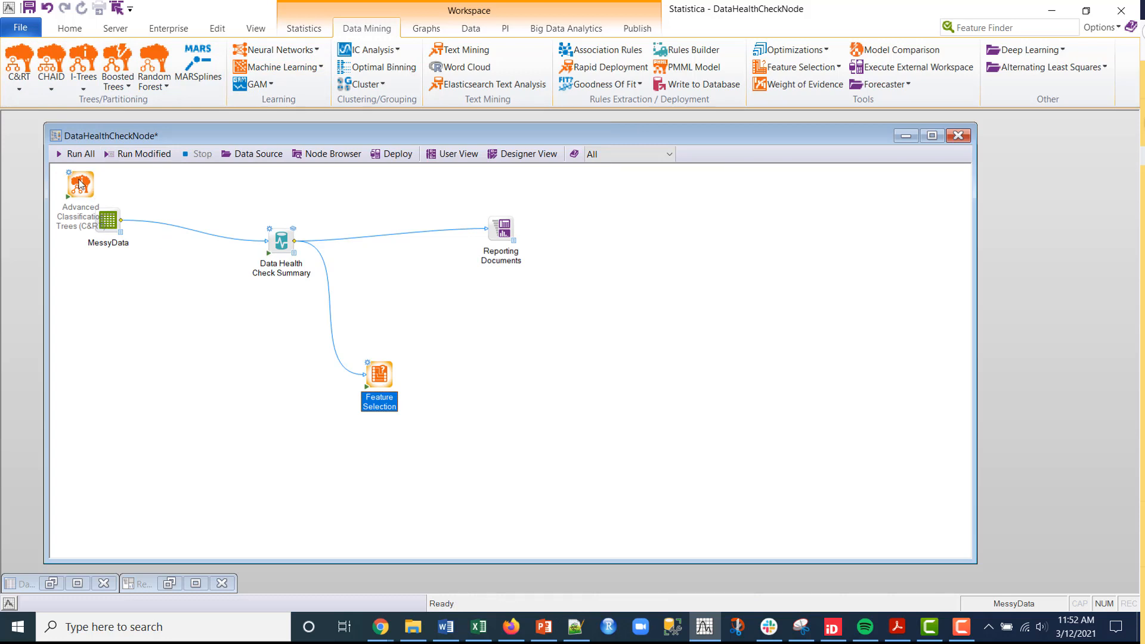
drag(79, 184, 500, 384)
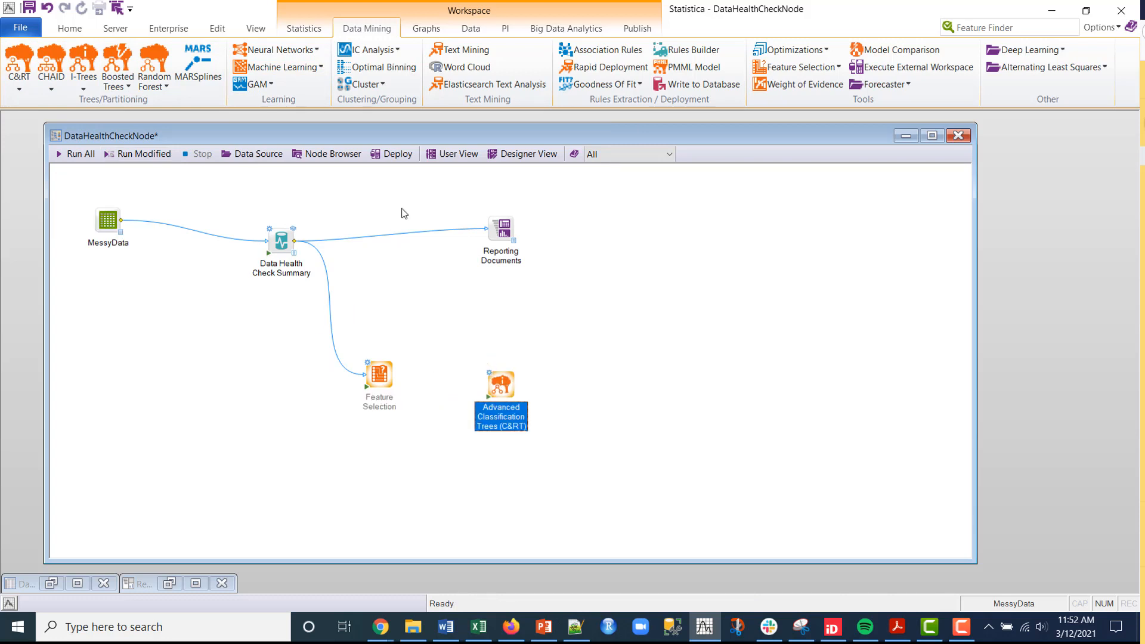